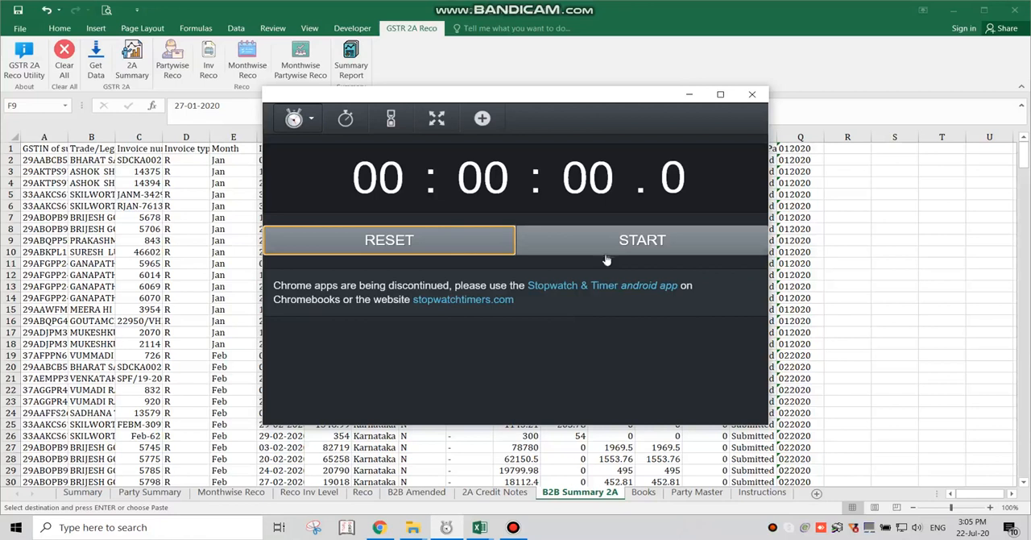
- Start the stopwatch and generate the 2A Summary in the GSTR 2A reconciliation workbook
{"action": "left_click", "coordinate": [606, 253]}
{"action": "left_click", "coordinate": [201, 212]}
{"action": "left_click", "coordinate": [128, 65]}
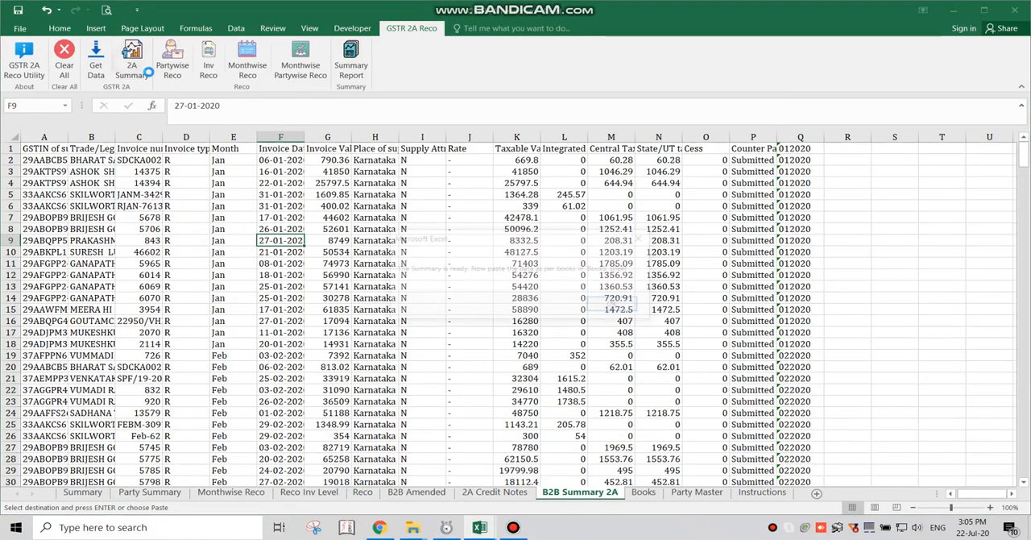
{"action": "left_click", "coordinate": [615, 305]}
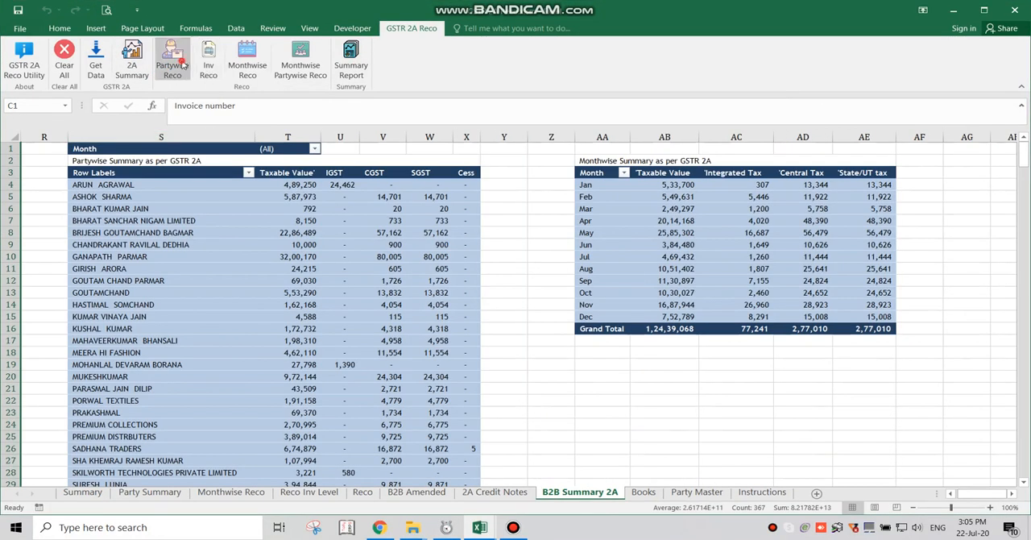
- Generate the invoice, monthwise and monthwise partywise reconciliations plus the summary report, and stop the stopwatch
{"action": "left_click", "coordinate": [208, 65]}
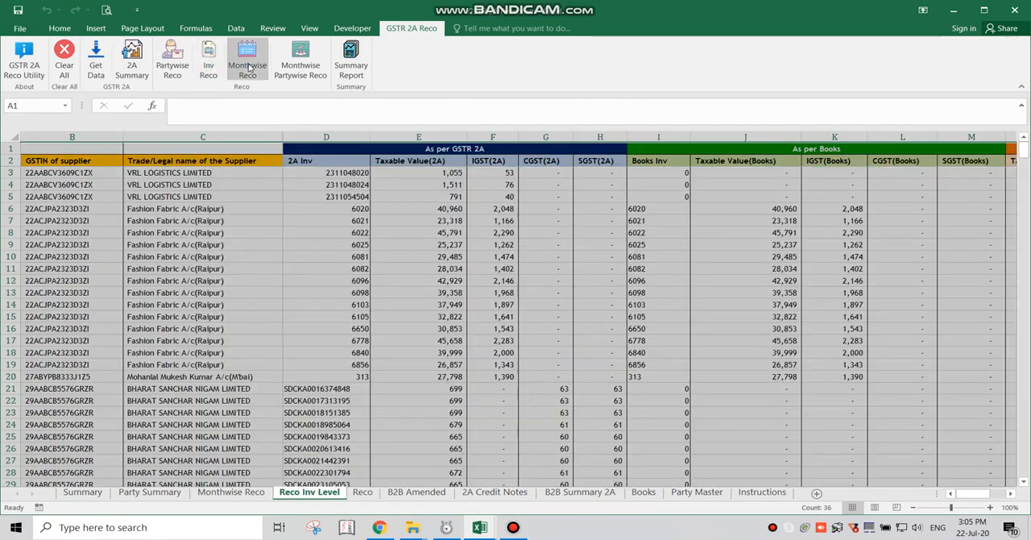
{"action": "left_click", "coordinate": [250, 64]}
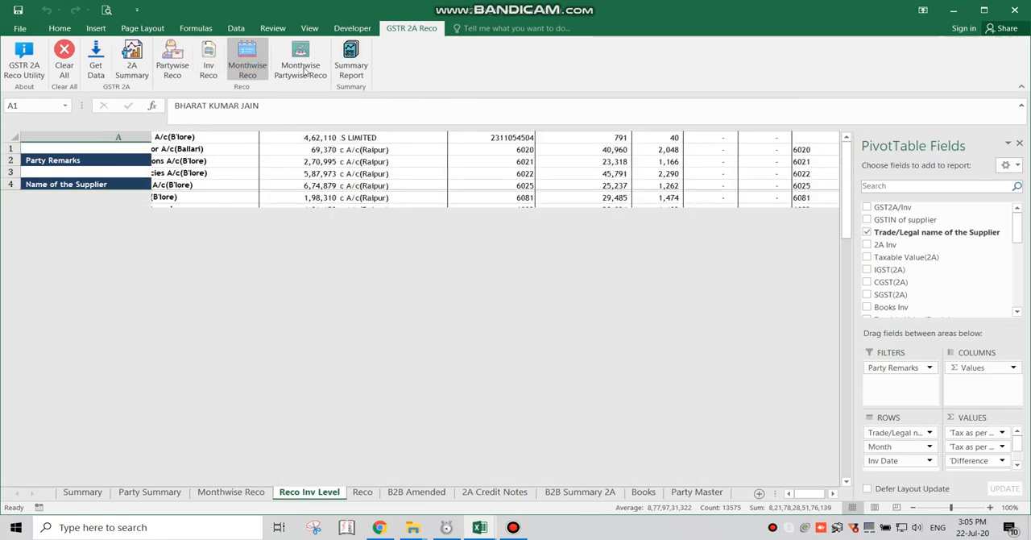
{"action": "left_click", "coordinate": [305, 68]}
{"action": "left_click", "coordinate": [350, 69]}
{"action": "key", "text": "alt+Tab"}
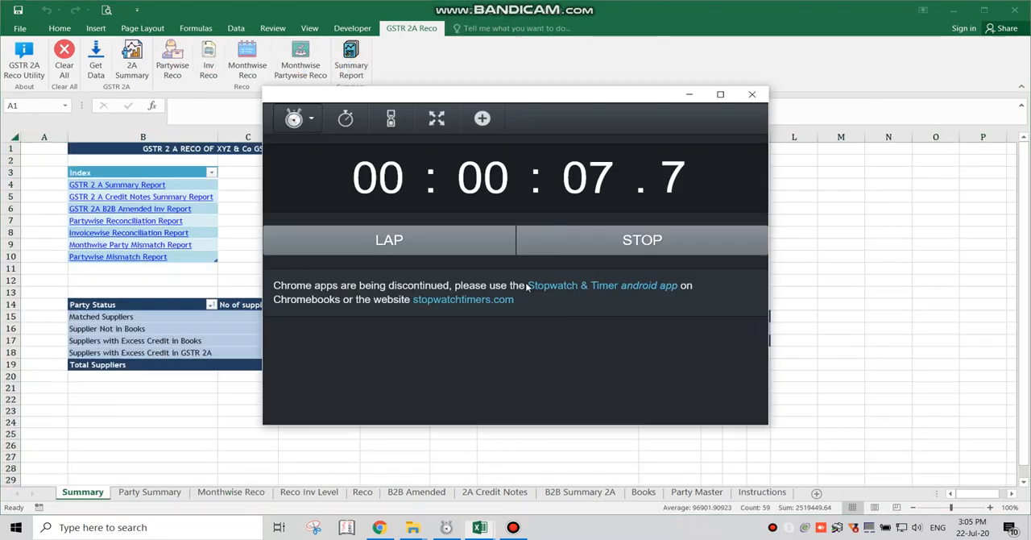
{"action": "left_click", "coordinate": [606, 241]}
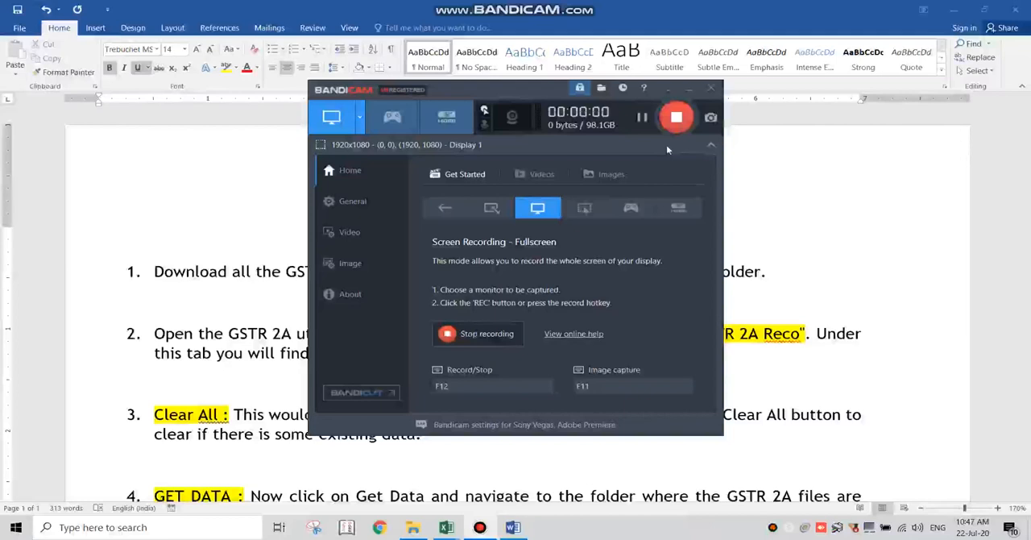
- Highlight instruction 1 in the Word guide and examine the monthly GSTR 2A files in File Explorer's GSTR-2A folder
{"action": "left_click", "coordinate": [688, 89]}
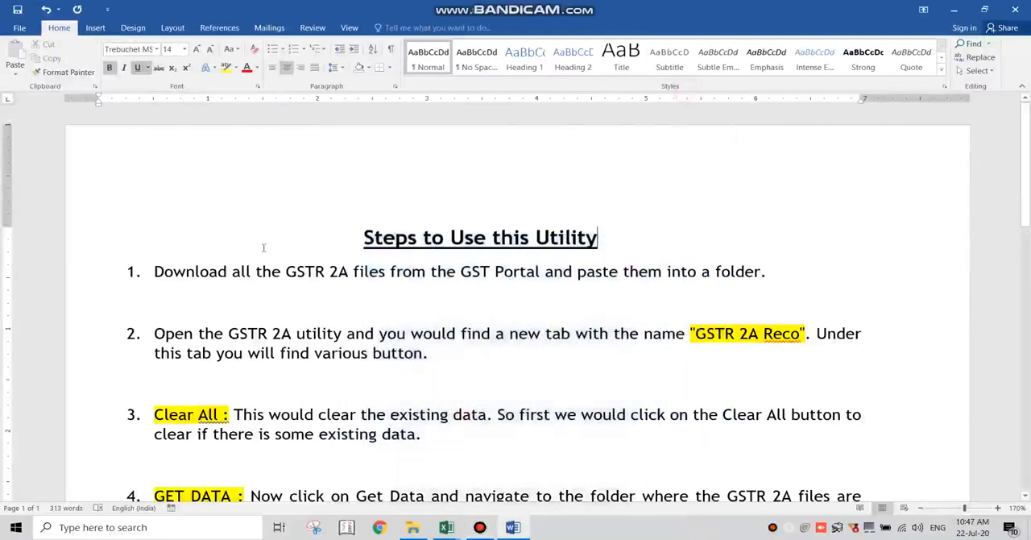
{"action": "left_click_drag", "start_coordinate": [154, 273], "coordinate": [772, 273]}
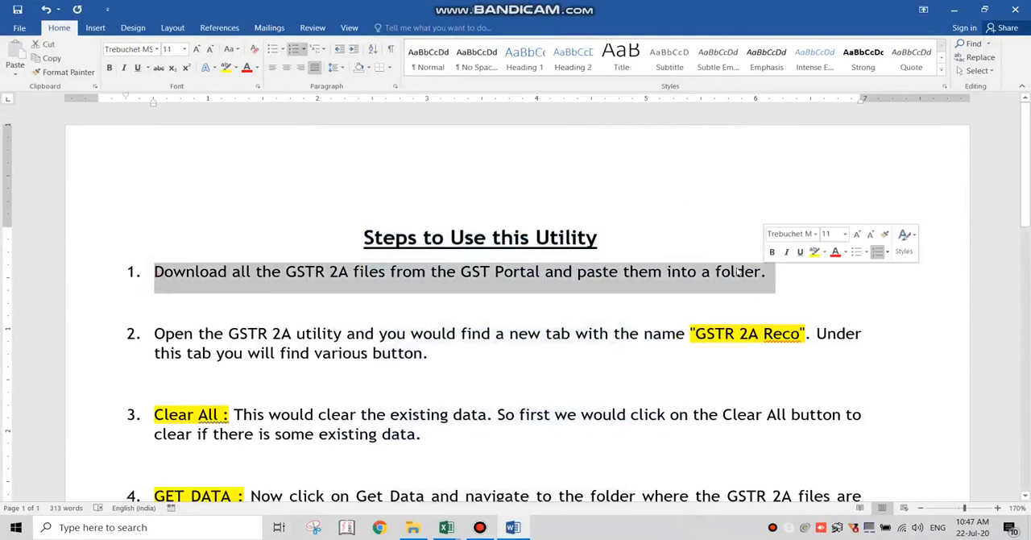
{"action": "left_click", "coordinate": [419, 526]}
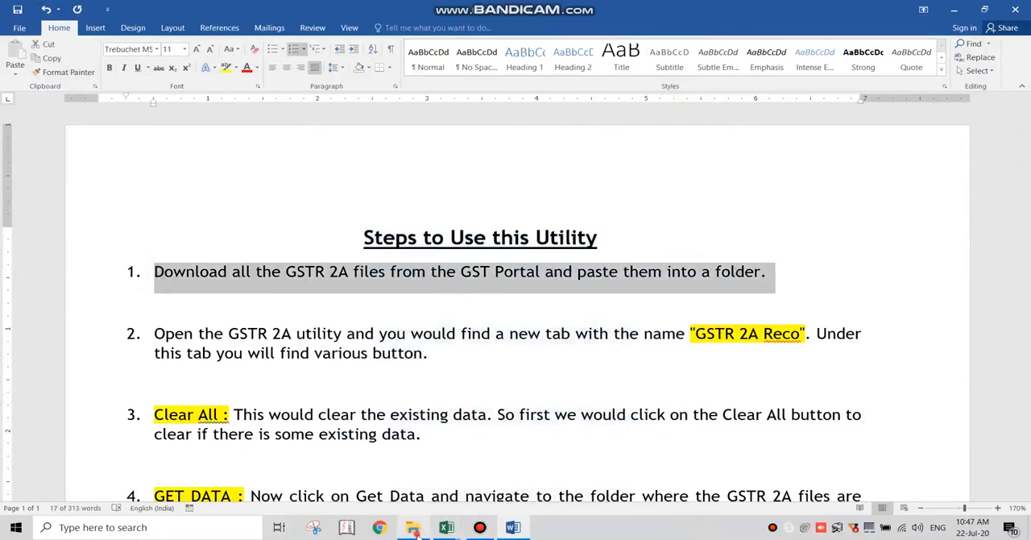
{"action": "double_click", "coordinate": [145, 82]}
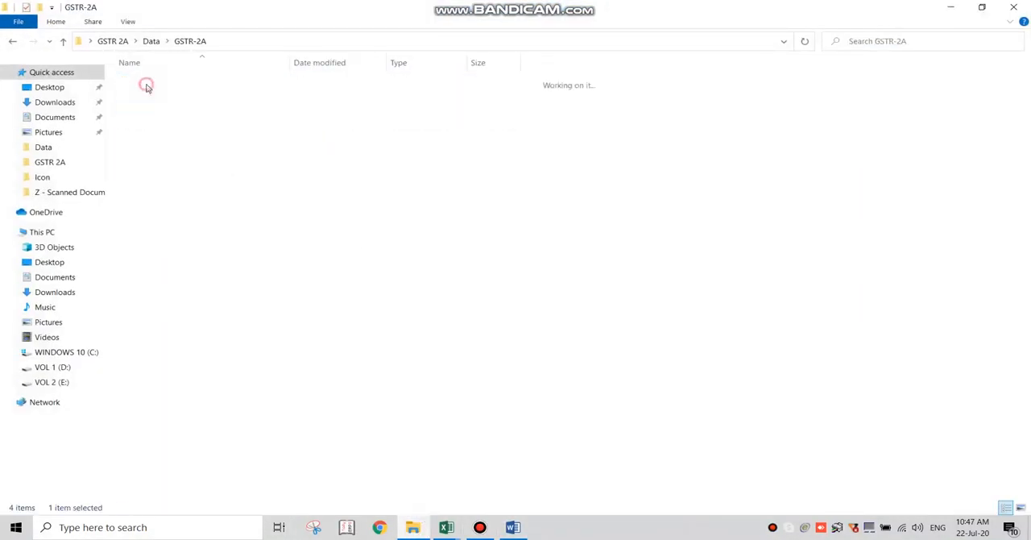
{"action": "left_click_drag", "start_coordinate": [557, 287], "coordinate": [274, 81]}
{"action": "left_click", "coordinate": [624, 226]}
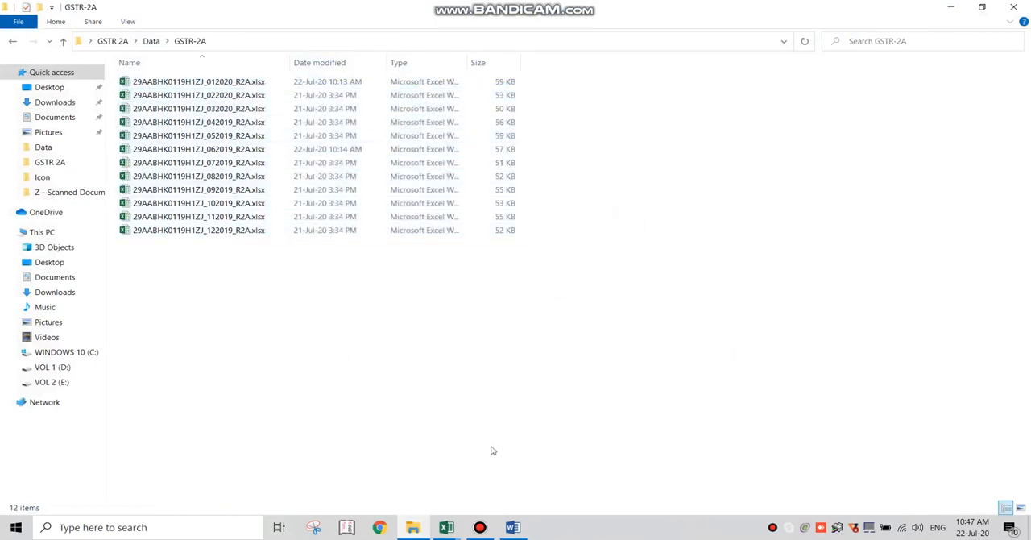
- Highlight instruction 2 in the Word guide and show the GSTR 2A Reco commands in the Excel workbook GSTR 2A Reco.xlsm
{"action": "left_click", "coordinate": [513, 526]}
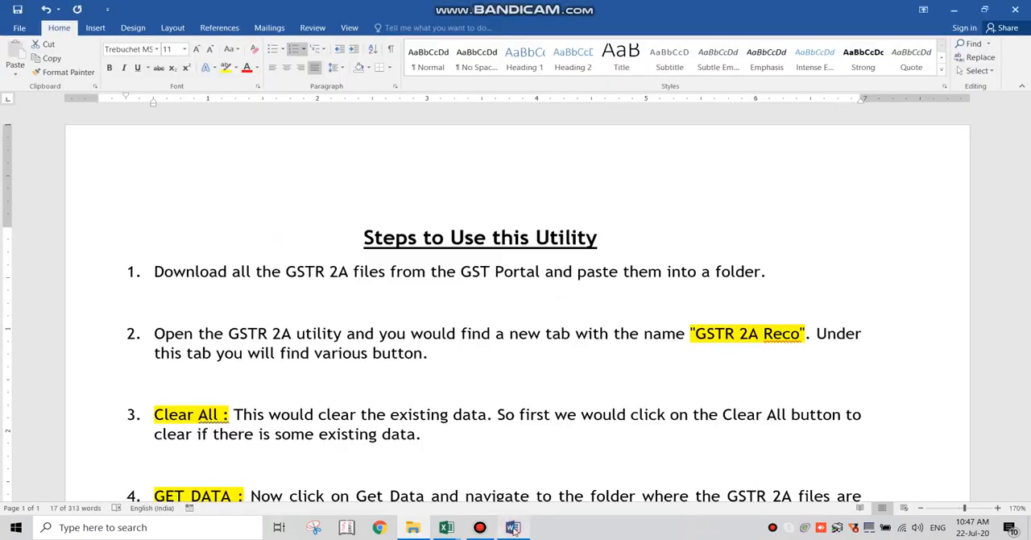
{"action": "left_click", "coordinate": [229, 333]}
{"action": "triple_click", "coordinate": [445, 355]}
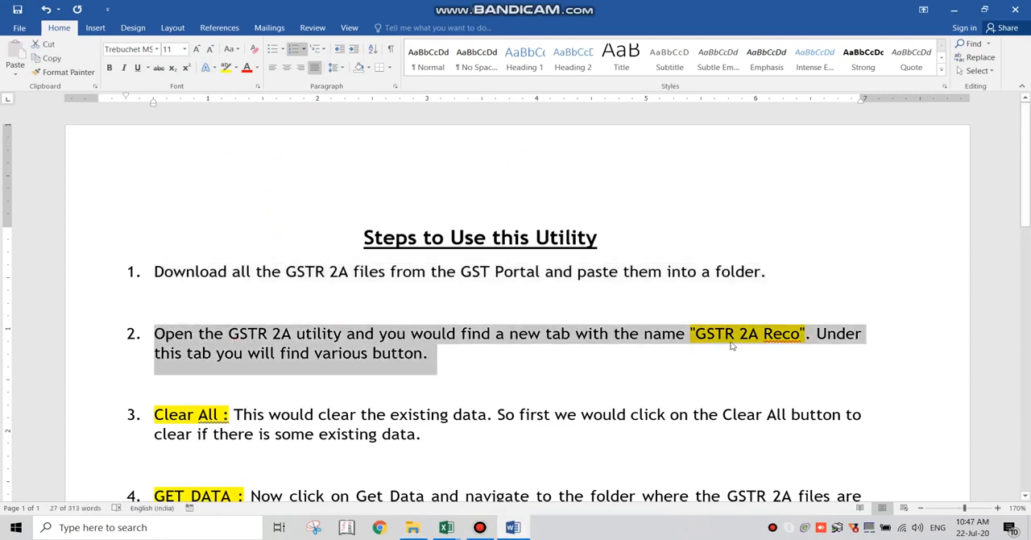
{"action": "left_click", "coordinate": [447, 527]}
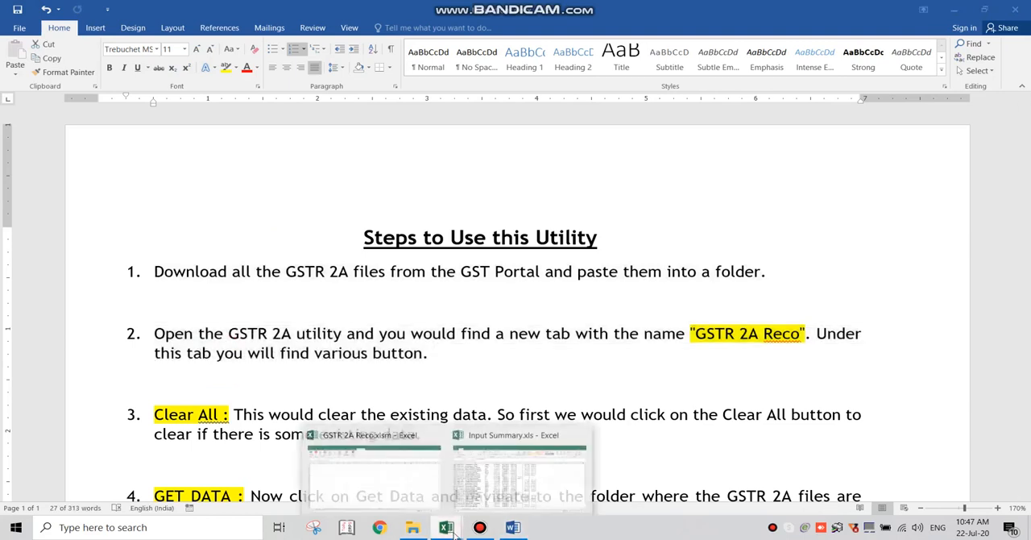
{"action": "left_click", "coordinate": [374, 472]}
{"action": "left_click", "coordinate": [352, 27]}
{"action": "left_click", "coordinate": [411, 27]}
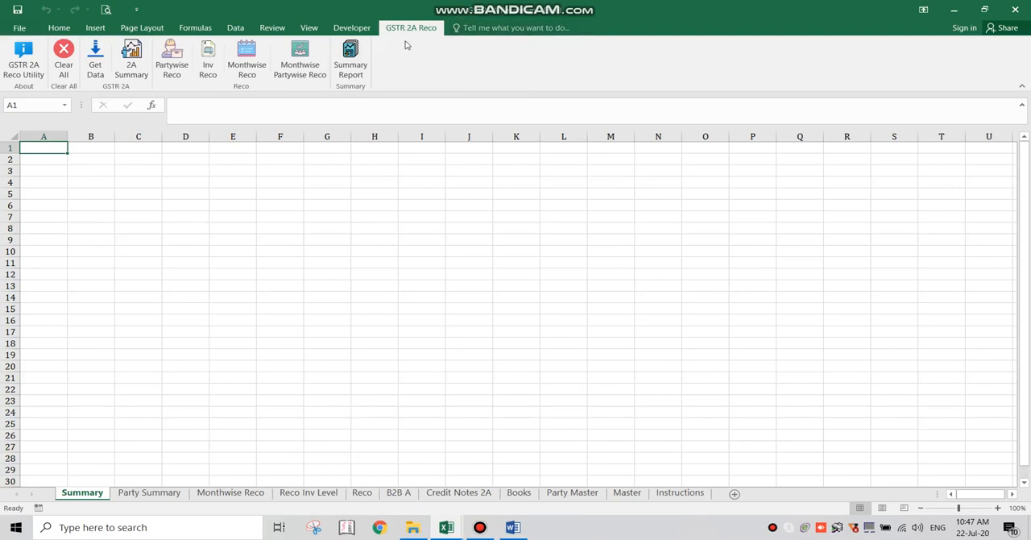
- Highlight the Clear All instruction in the Word guide and clear all existing data from the GSTR 2A Reco workbook
{"action": "left_click", "coordinate": [513, 526]}
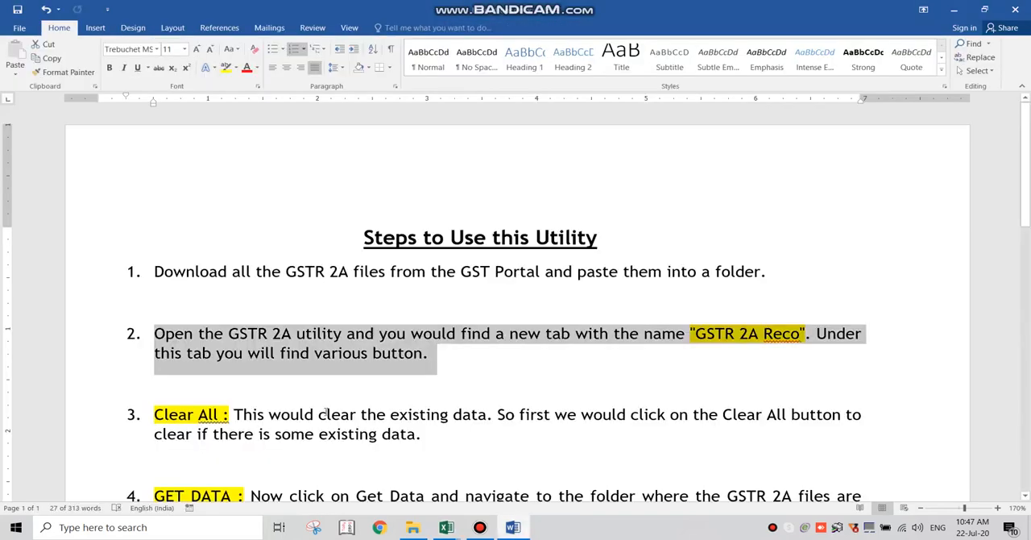
{"action": "scroll", "coordinate": [434, 288], "scroll_direction": "down", "scroll_amount": 4}
{"action": "left_click_drag", "start_coordinate": [428, 284], "coordinate": [170, 272]}
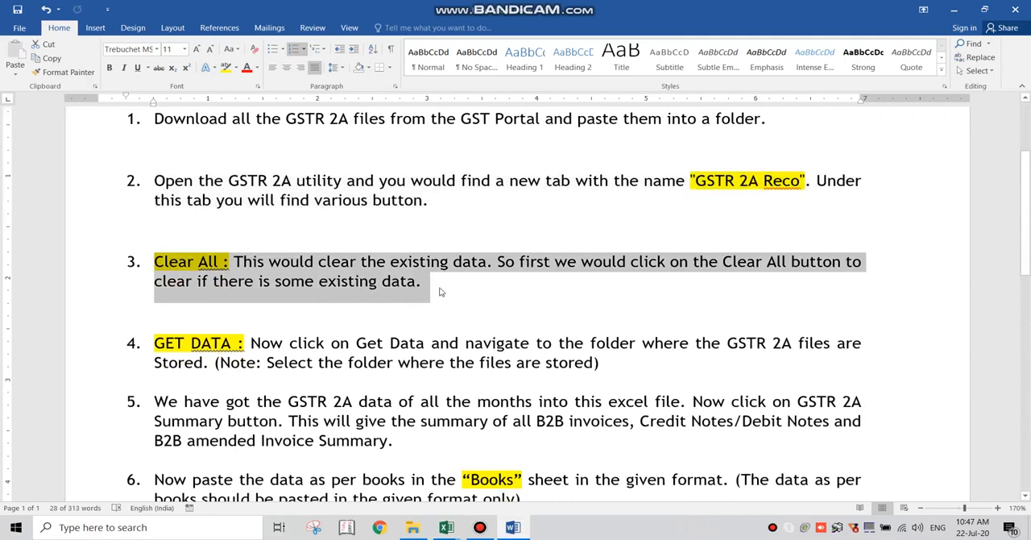
{"action": "key", "text": "alt+Tab"}
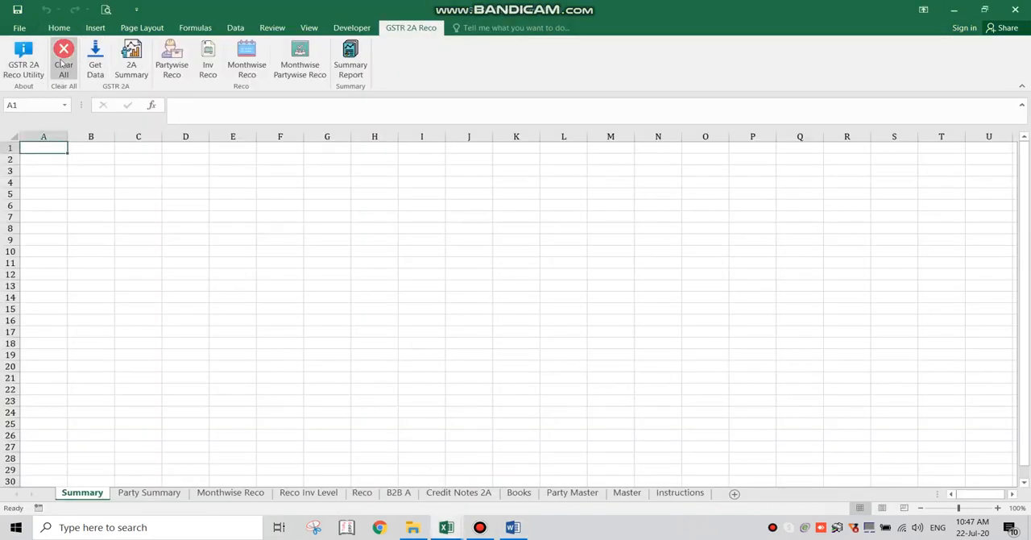
{"action": "left_click", "coordinate": [62, 63]}
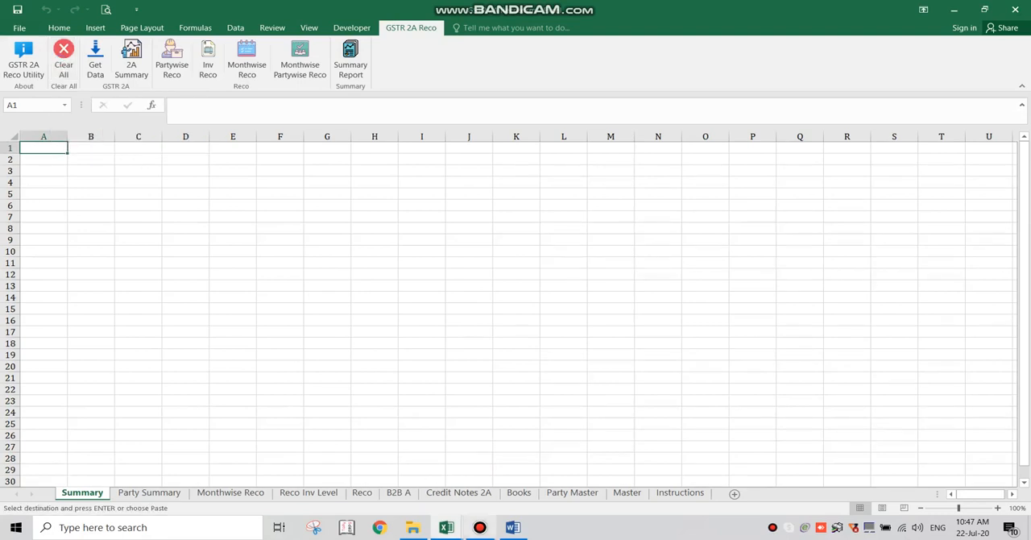
{"action": "left_click", "coordinate": [479, 526]}
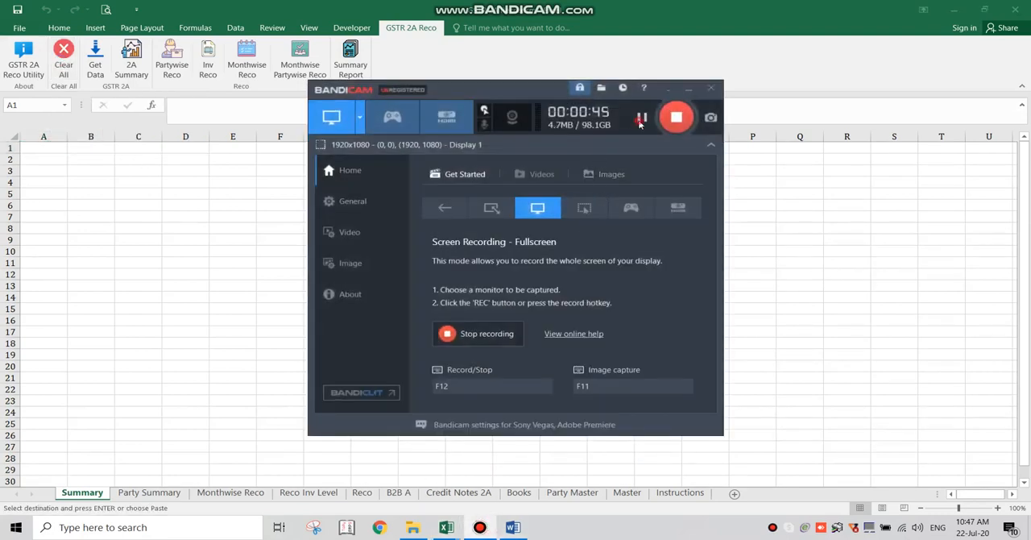
{"action": "left_click", "coordinate": [792, 170]}
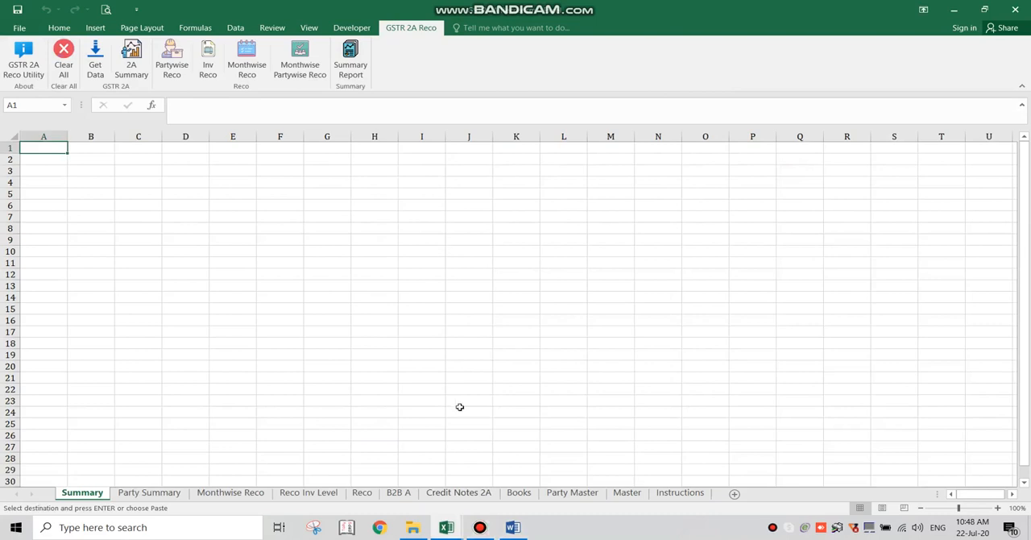
- Return to the Word guide and highlight instruction 4 about getting the GSTR 2A data
{"action": "left_click", "coordinate": [513, 526]}
{"action": "scroll", "coordinate": [318, 264], "scroll_direction": "down", "scroll_amount": 1}
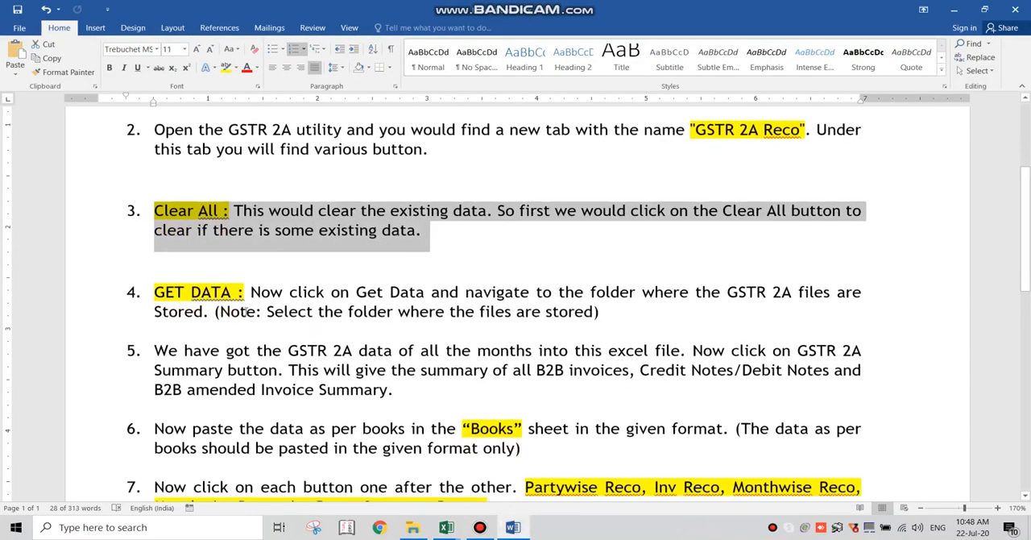
{"action": "left_click", "coordinate": [191, 293]}
{"action": "left_click_drag", "start_coordinate": [606, 315], "coordinate": [330, 271]}
{"action": "left_click_drag", "start_coordinate": [208, 279], "coordinate": [171, 288]}
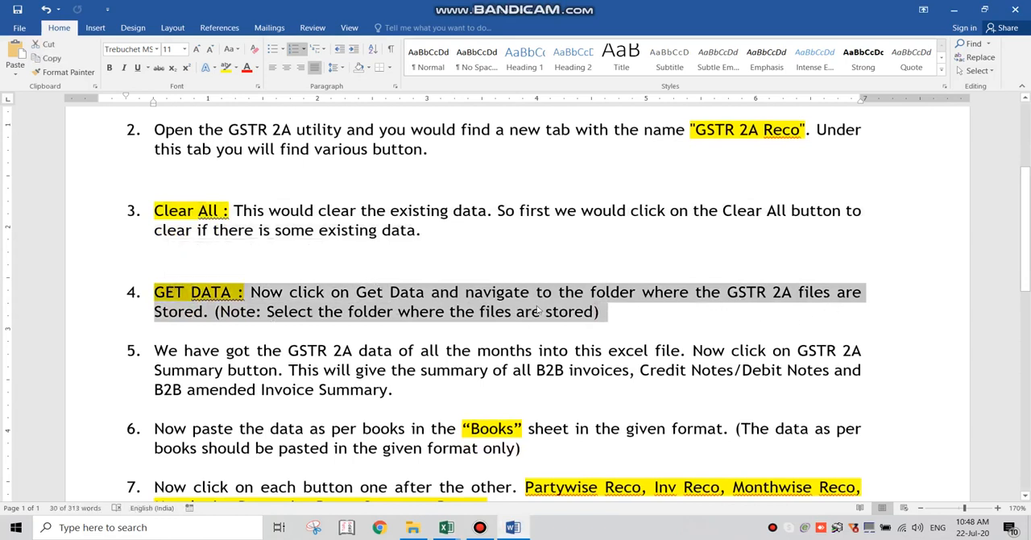
- Switch to the Excel workbook and import the GSTR 2A data from the GSTR-2A folder inside Data
{"action": "key", "text": "alt+Tab"}
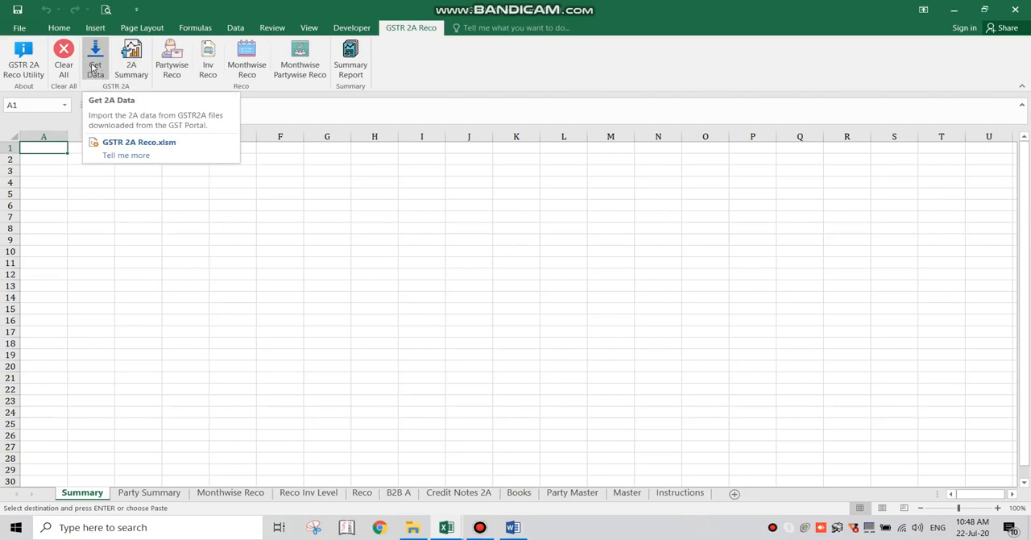
{"action": "left_click", "coordinate": [94, 68]}
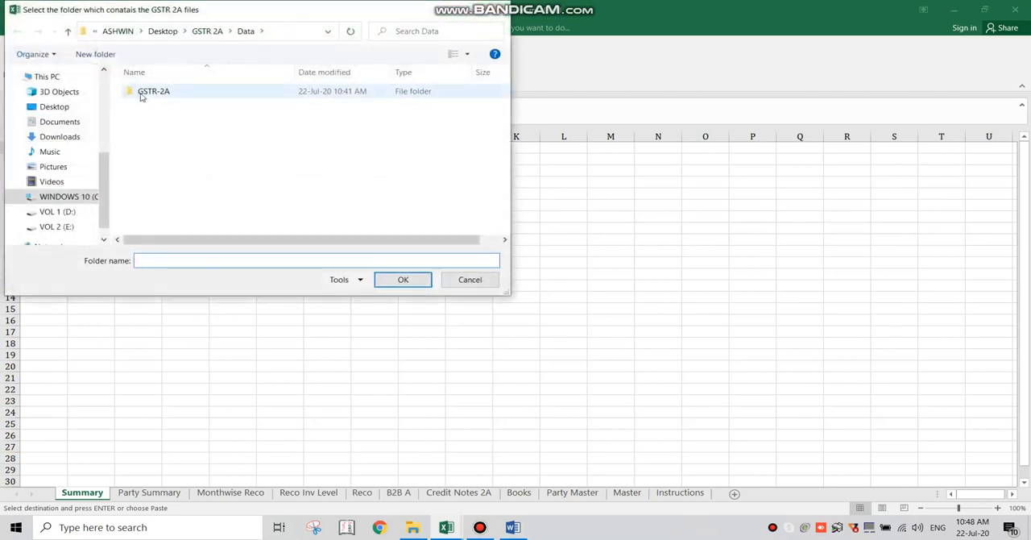
{"action": "left_click", "coordinate": [141, 95]}
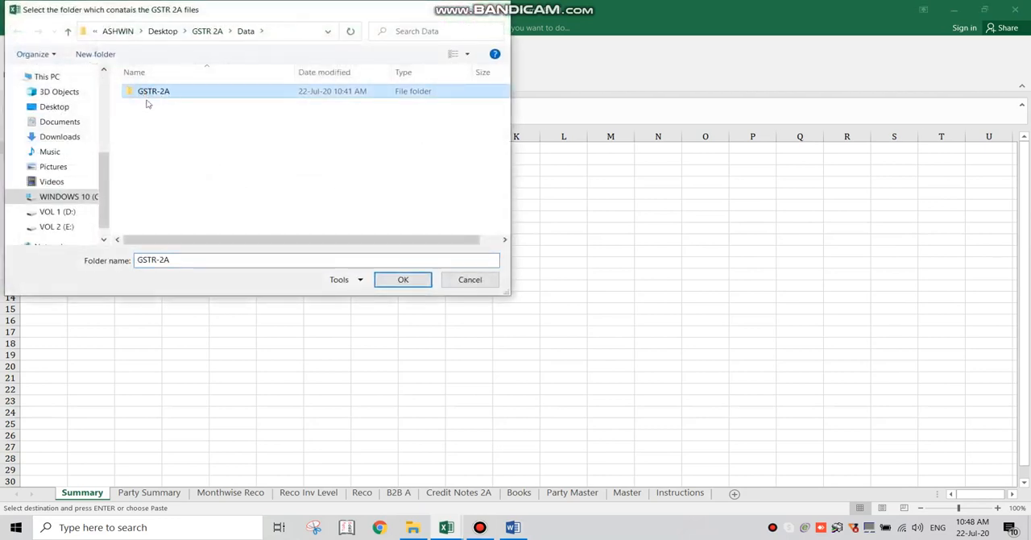
{"action": "double_click", "coordinate": [172, 90]}
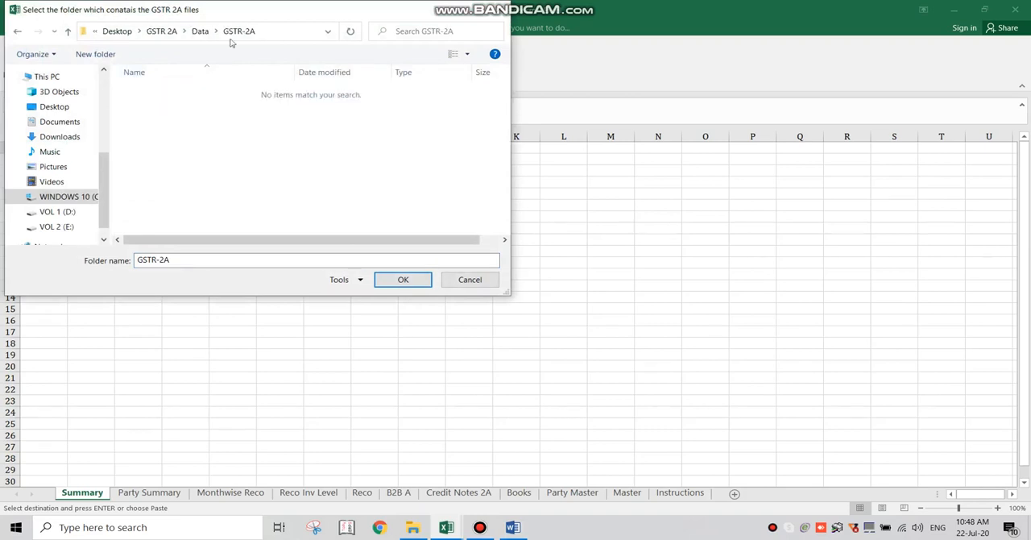
{"action": "left_click", "coordinate": [200, 30]}
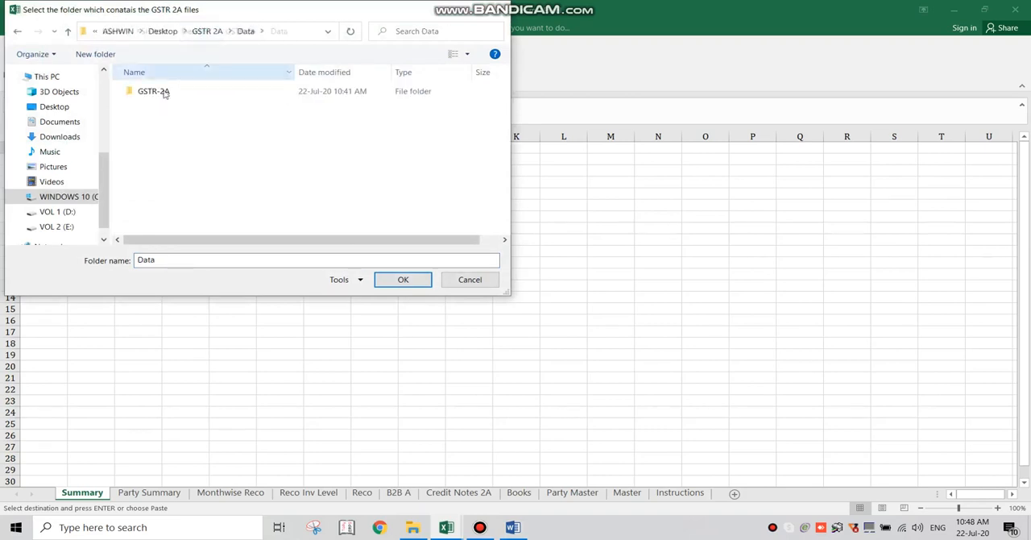
{"action": "left_click", "coordinate": [163, 94]}
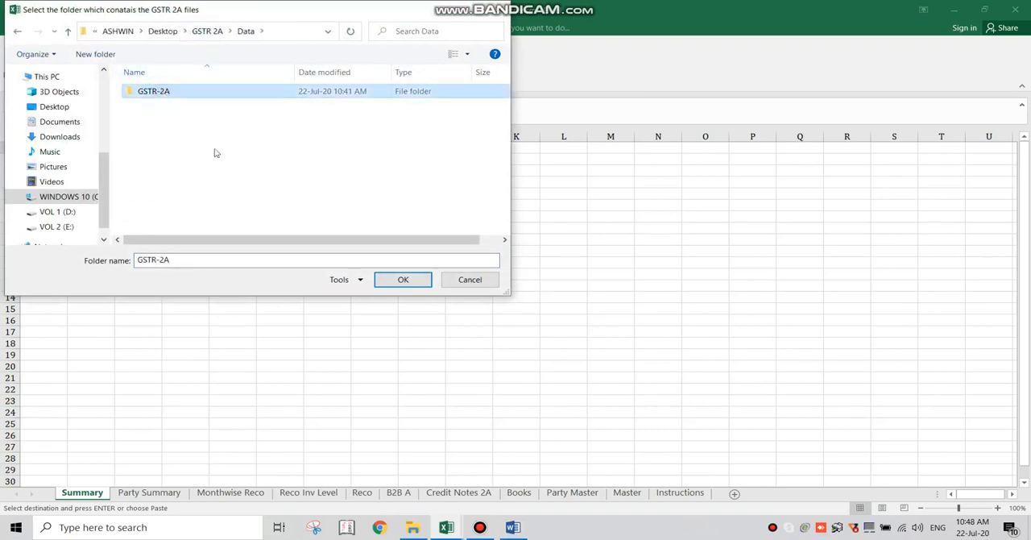
{"action": "left_click", "coordinate": [393, 280]}
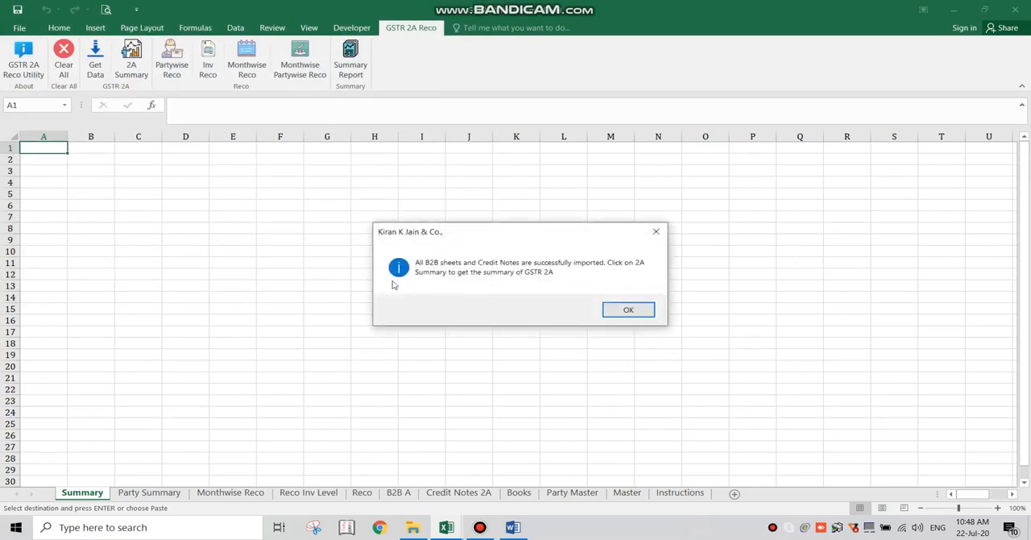
{"action": "left_click", "coordinate": [607, 318]}
- Highlight instruction 5 in the Word guide and generate the 2A Summary from the imported data in Excel
{"action": "key", "text": "alt+Tab"}
{"action": "scroll", "coordinate": [271, 331], "scroll_direction": "down", "scroll_amount": 3}
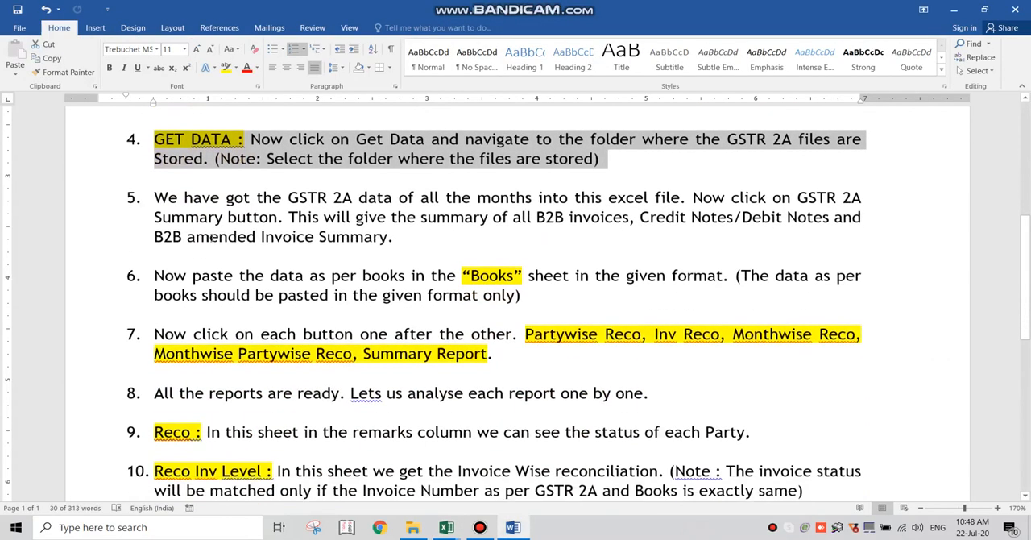
{"action": "left_click_drag", "start_coordinate": [400, 241], "coordinate": [154, 197]}
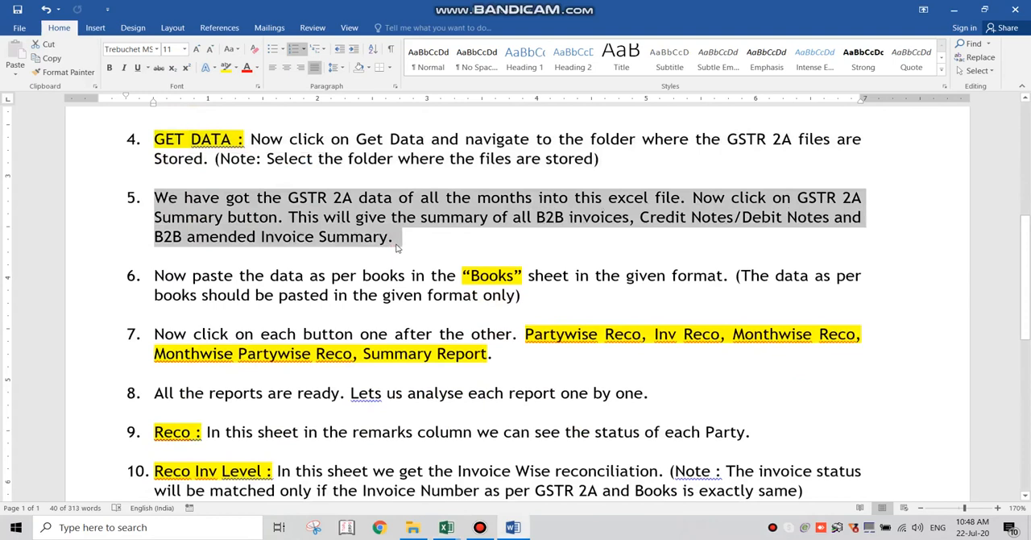
{"action": "key", "text": "alt+Tab"}
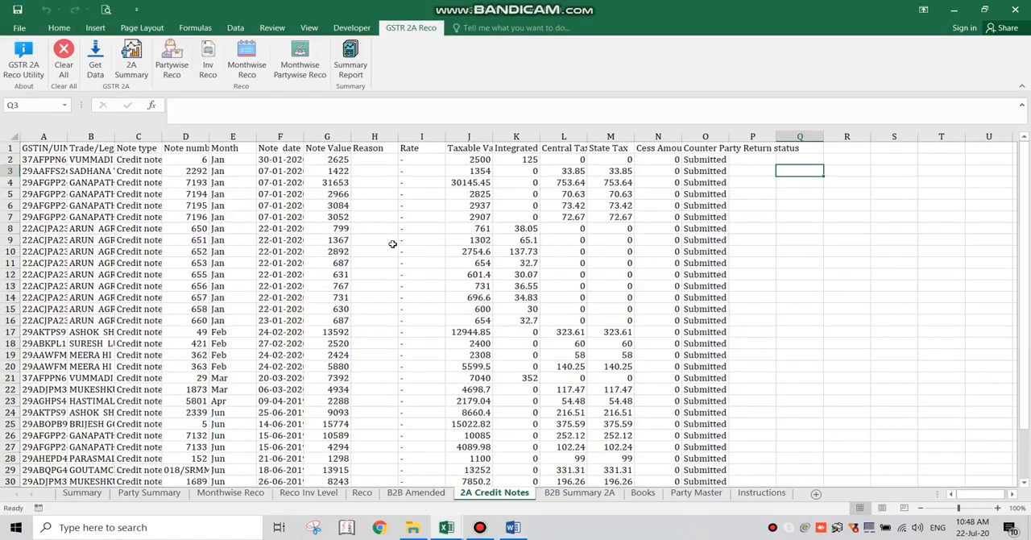
{"action": "left_click", "coordinate": [130, 59]}
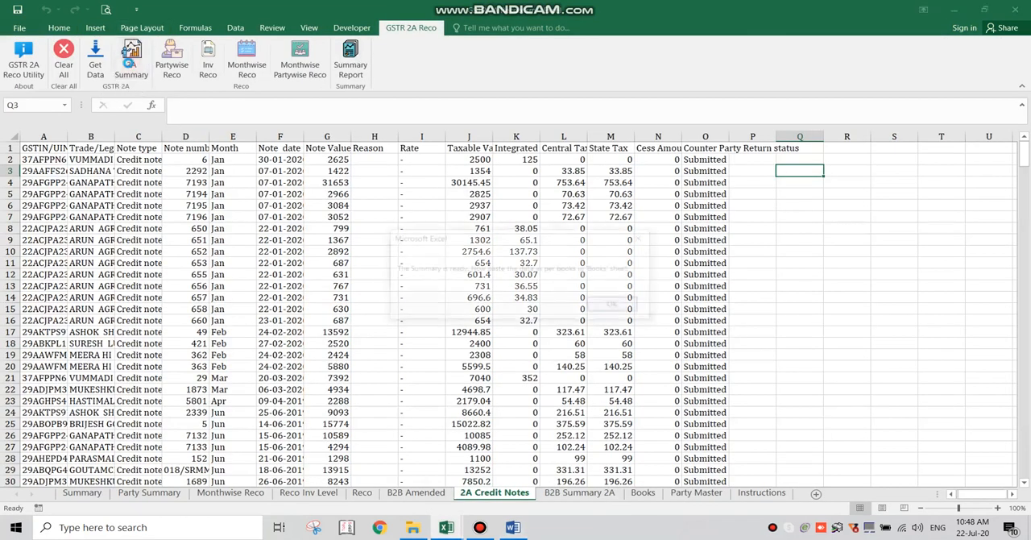
{"action": "left_click", "coordinate": [612, 306]}
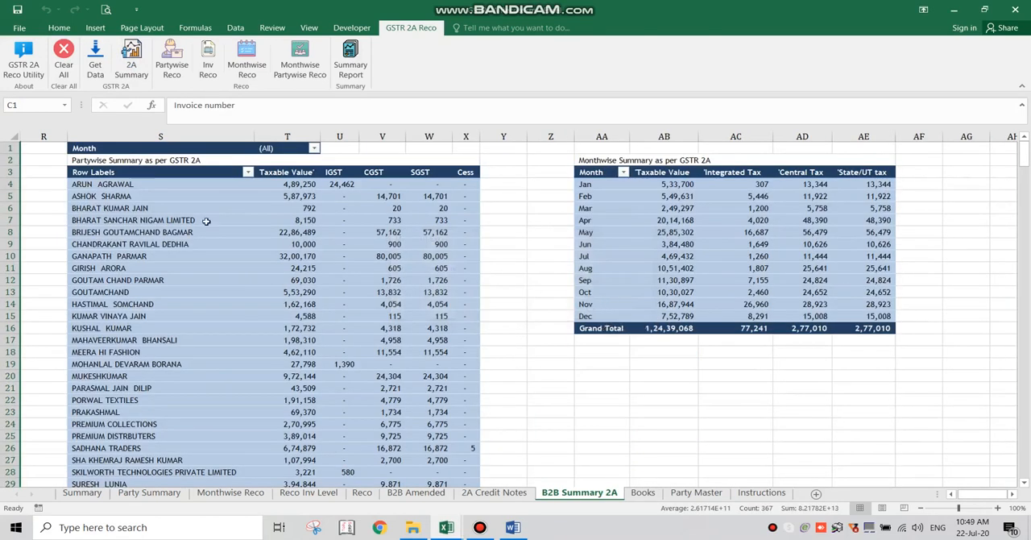
- Examine the partywise and monthwise summaries on the B2B Summary 2A sheet and open the 2A Credit Notes sheet
{"action": "scroll", "coordinate": [206, 221], "scroll_direction": "down", "scroll_amount": 4}
{"action": "scroll", "coordinate": [209, 222], "scroll_direction": "up", "scroll_amount": 3}
{"action": "scroll", "coordinate": [211, 222], "scroll_direction": "up", "scroll_amount": 1}
{"action": "left_click", "coordinate": [488, 493]}
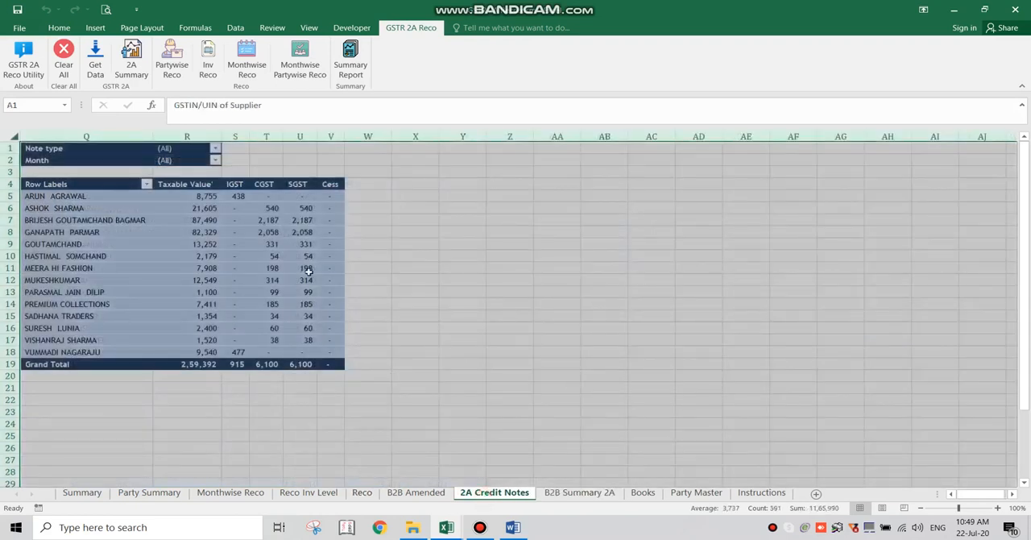
- Clear the selection on the 2A Credit Notes sheet and view the amended invoices on the B2B Amended sheet
{"action": "left_click", "coordinate": [368, 268]}
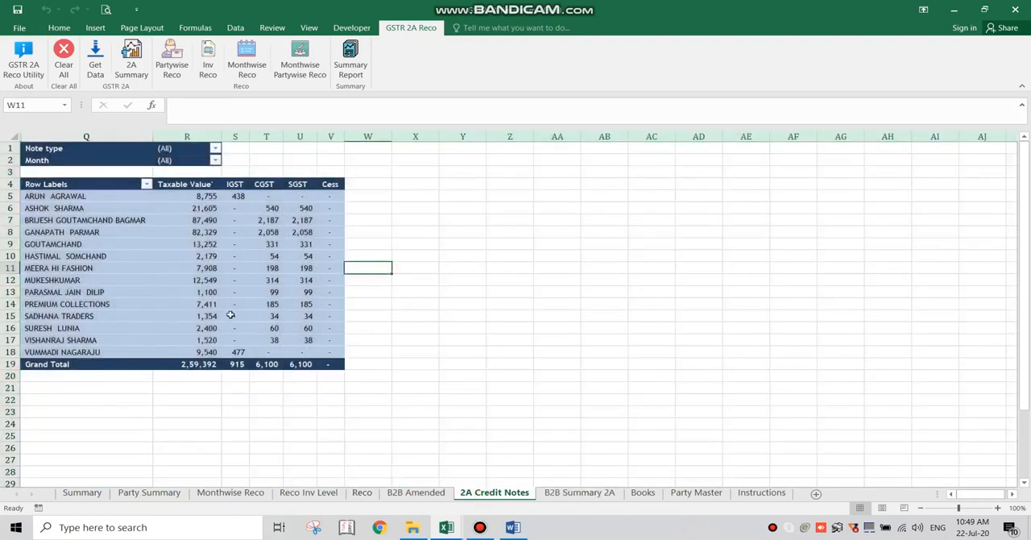
{"action": "left_click", "coordinate": [422, 495]}
{"action": "left_click", "coordinate": [396, 321]}
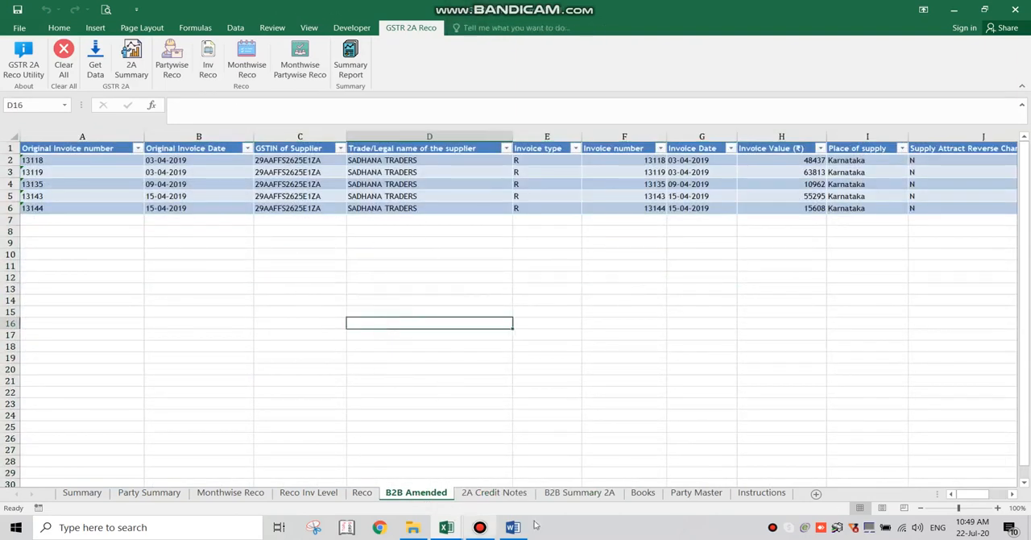
- Return to the Word guide and highlight instruction 6 about pasting the books data in the given format
{"action": "key", "text": "alt+Tab"}
{"action": "scroll", "coordinate": [407, 248], "scroll_direction": "down", "scroll_amount": 2}
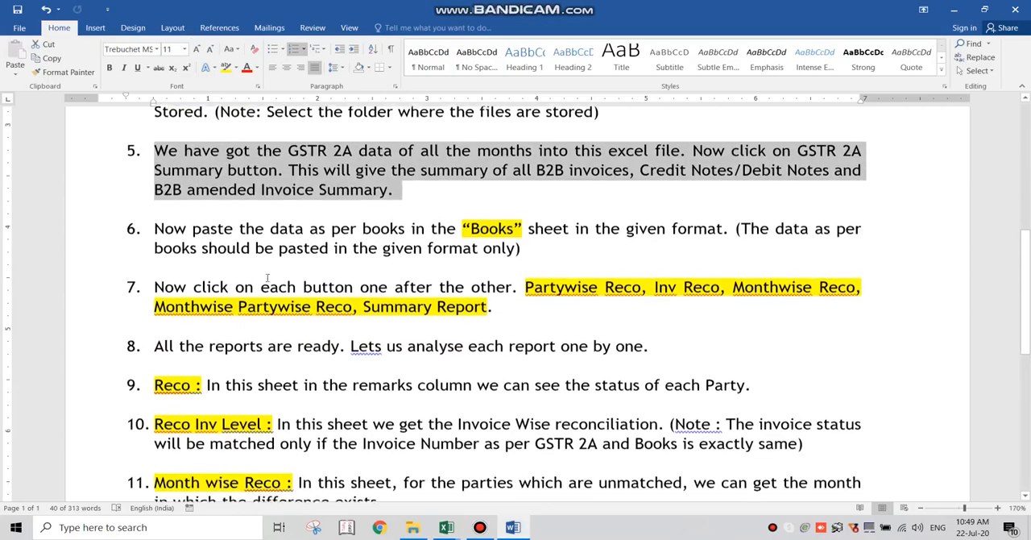
{"action": "left_click_drag", "start_coordinate": [525, 248], "coordinate": [154, 225]}
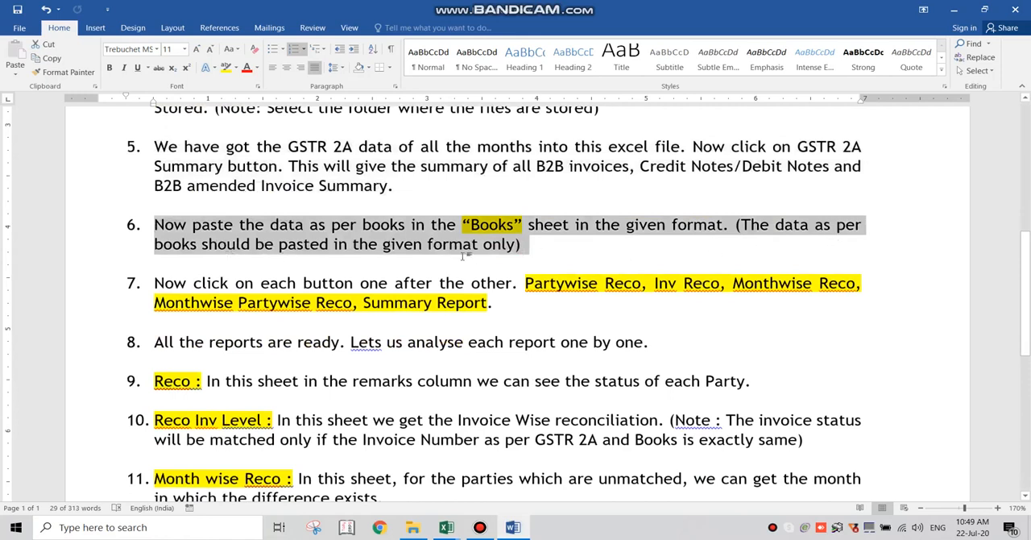
- Switch to the GSTR 2A Reco workbook and review each Books sheet heading from GSTIN of Supplier to Cess
{"action": "mouse_move", "coordinate": [446, 527]}
{"action": "left_click", "coordinate": [415, 475]}
{"action": "left_click", "coordinate": [644, 492]}
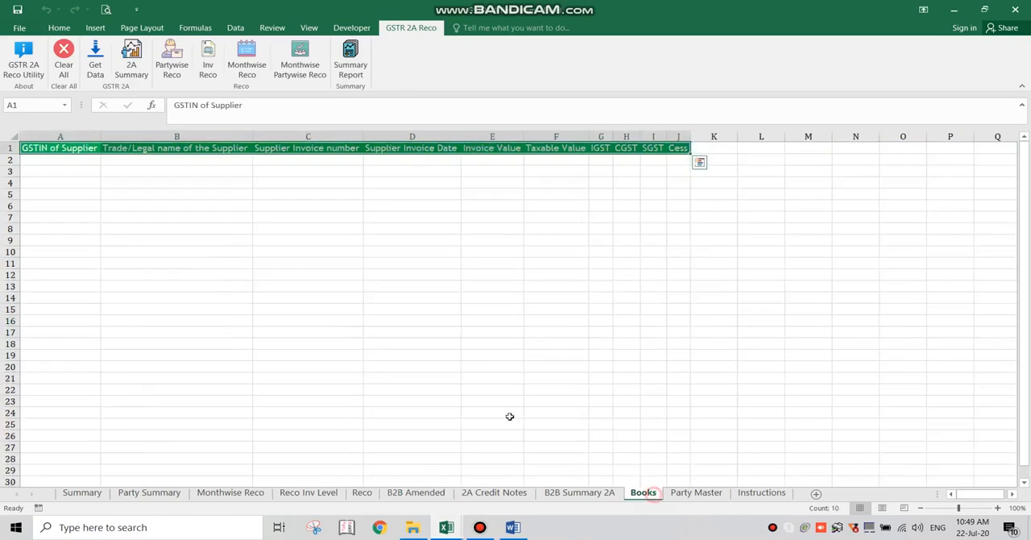
{"action": "left_click", "coordinate": [84, 182]}
{"action": "left_click", "coordinate": [78, 152]}
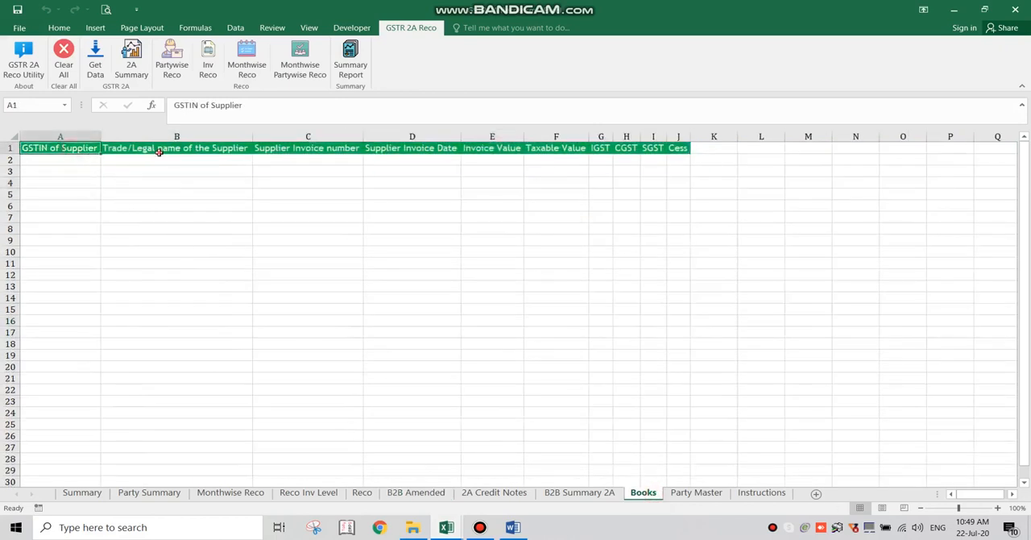
{"action": "left_click", "coordinate": [160, 152]}
{"action": "left_click", "coordinate": [291, 152]}
{"action": "left_click", "coordinate": [398, 152]}
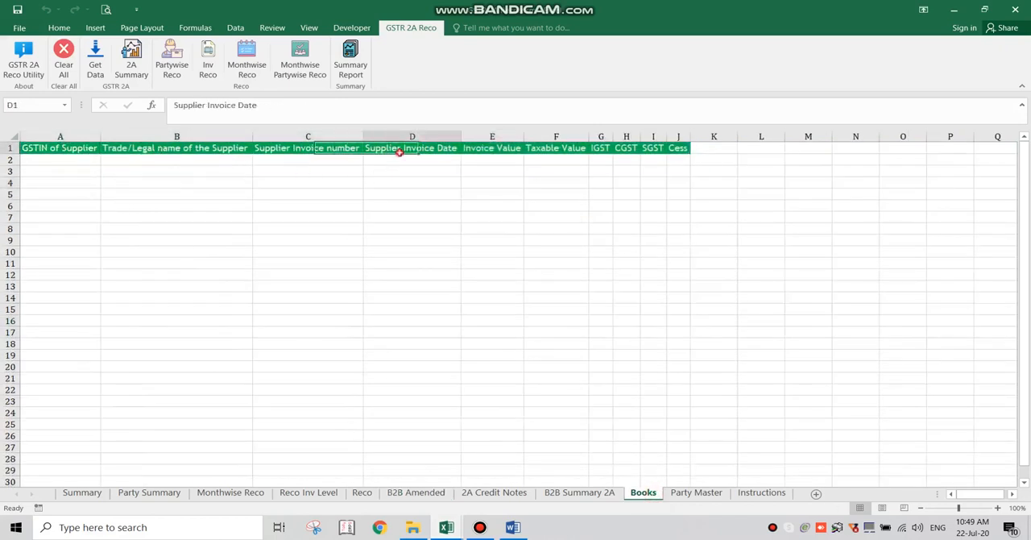
{"action": "left_click", "coordinate": [492, 153]}
{"action": "left_click", "coordinate": [552, 151]}
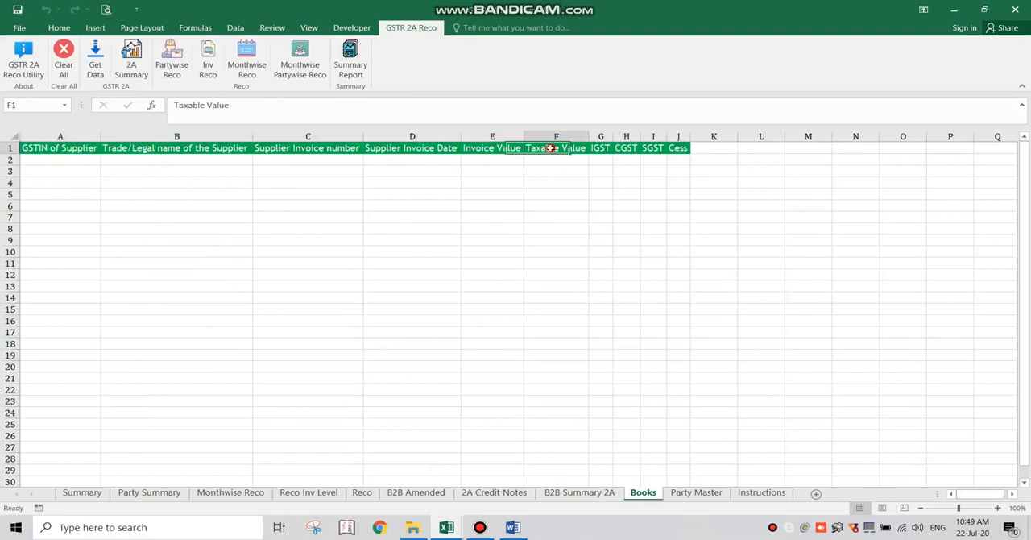
{"action": "left_click", "coordinate": [606, 150]}
{"action": "left_click", "coordinate": [627, 150]}
{"action": "left_click", "coordinate": [653, 150]}
{"action": "left_click", "coordinate": [680, 149]}
- Switch to the Input Summary workbook and review the purchase data headings on Sheet1 from GSTIN/UIN to INPUT SGST
{"action": "left_click", "coordinate": [67, 161]}
{"action": "key", "text": "alt+Tab"}
{"action": "key", "text": "Tab"}
{"action": "key", "text": "Tab"}
{"action": "key", "text": "Tab"}
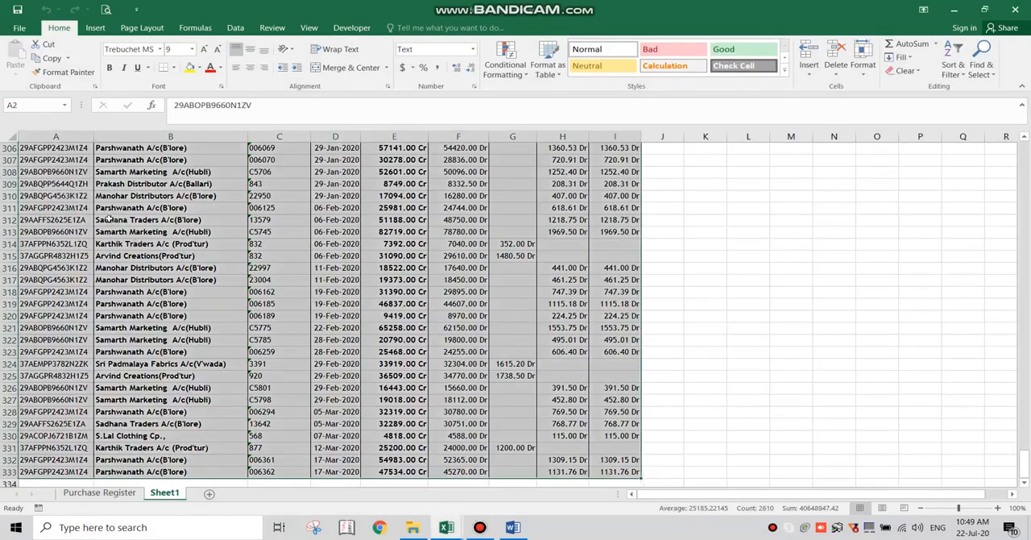
{"action": "scroll", "coordinate": [112, 219], "scroll_direction": "up", "scroll_amount": 20}
{"action": "left_click", "coordinate": [85, 219]}
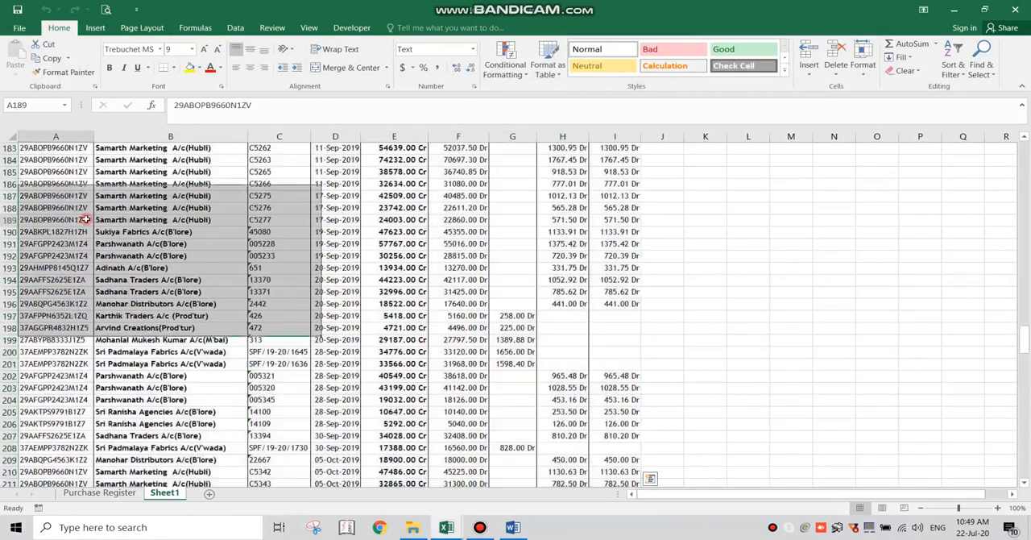
{"action": "key", "text": "ctrl+Home"}
{"action": "key", "text": "Right"}
{"action": "key", "text": "Right"}
{"action": "key", "text": "Right"}
{"action": "key", "text": "Right"}
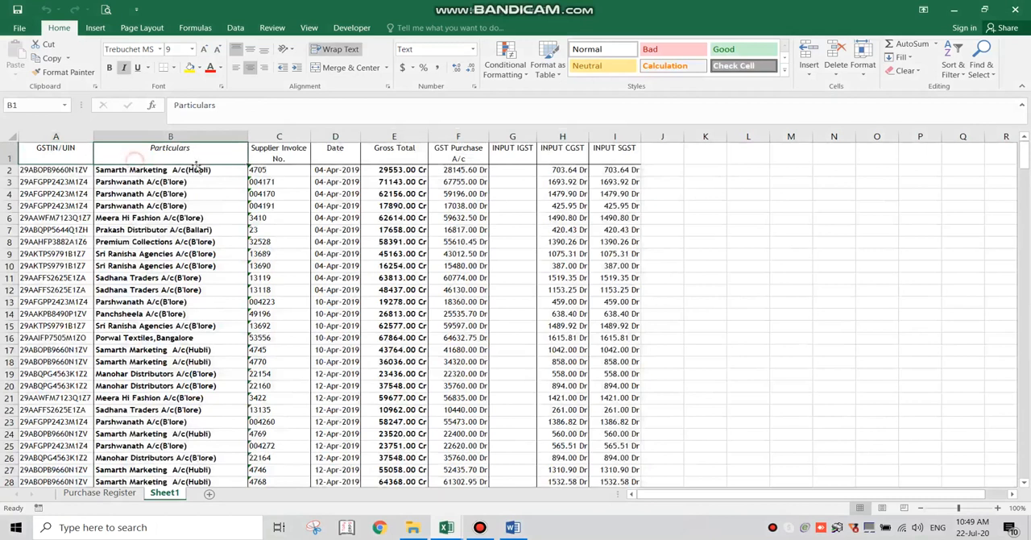
{"action": "key", "text": "Right"}
{"action": "key", "text": "Right"}
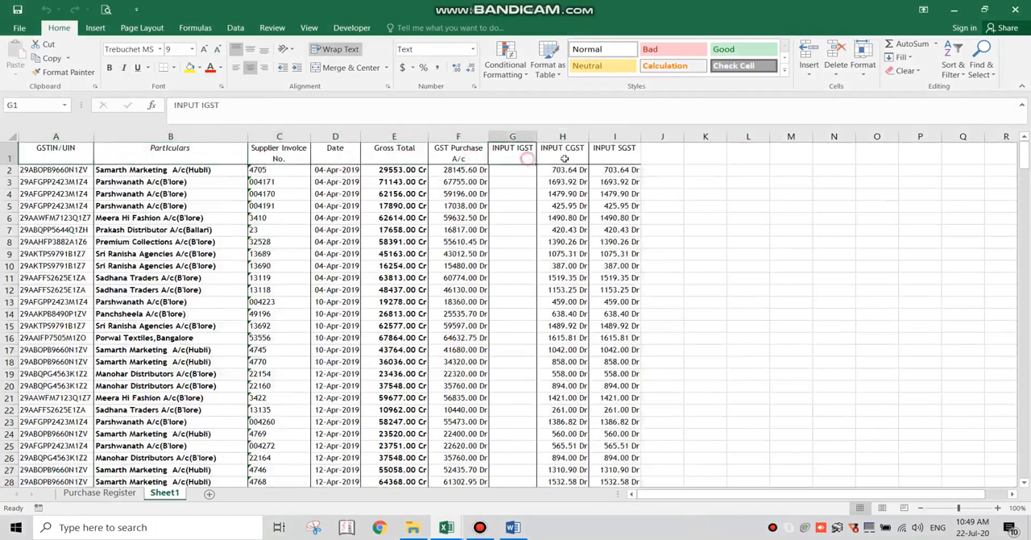
{"action": "key", "text": "Right"}
{"action": "key", "text": "Right"}
{"action": "key", "text": "Home"}
- Copy all purchase rows below the Sheet1 headings and paste them into the Books sheet of GSTR 2A Reco starting at A2
{"action": "left_click", "coordinate": [71, 171]}
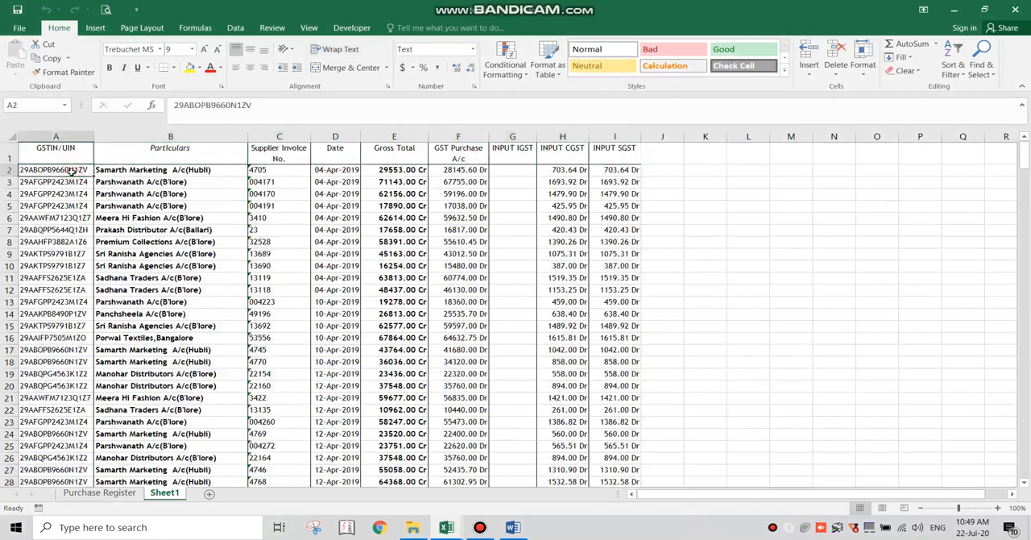
{"action": "key", "text": "shift+Right"}
{"action": "key", "text": "shift+Right"}
{"action": "key", "text": "shift+Right"}
{"action": "key", "text": "shift+Right"}
{"action": "key", "text": "shift+Right"}
{"action": "key", "text": "shift+Right"}
{"action": "key", "text": "shift+Right"}
{"action": "key", "text": "shift+Right"}
{"action": "key", "text": "ctrl+shift+Down"}
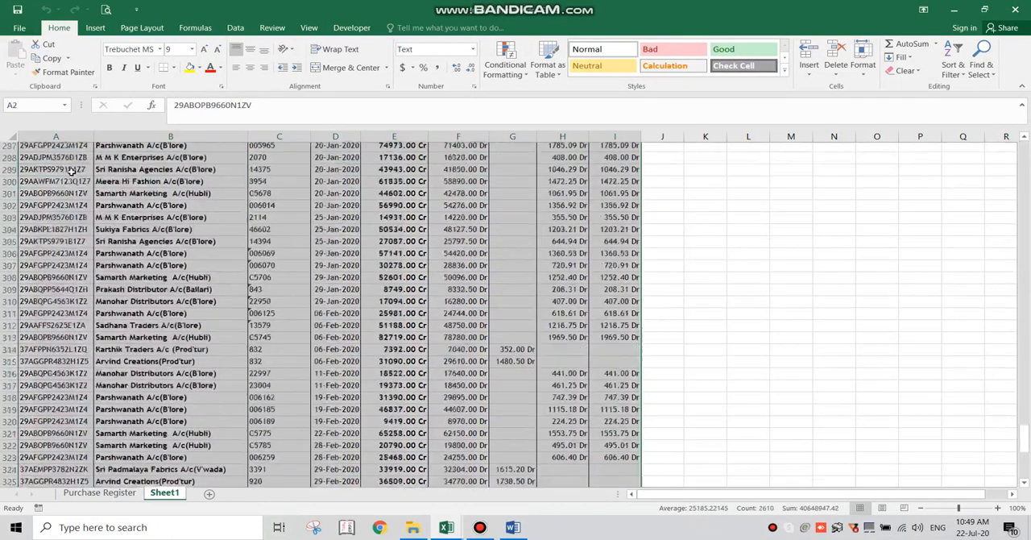
{"action": "key", "text": "ctrl+c"}
{"action": "key", "text": "alt+Tab"}
{"action": "left_click", "coordinate": [60, 159]}
{"action": "key", "text": "ctrl+v"}
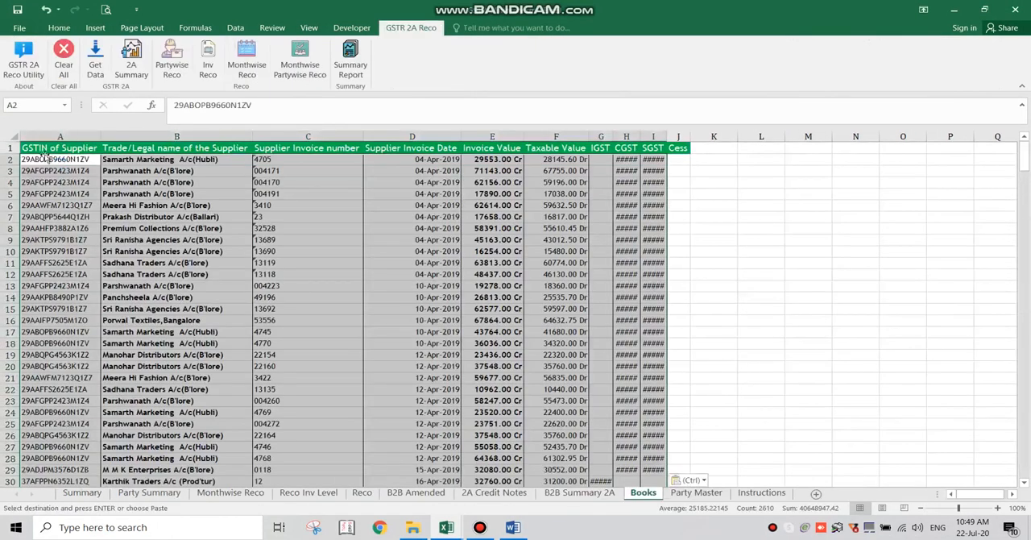
{"action": "left_click", "coordinate": [42, 149]}
- Return to the Word guide and highlight instruction 7 about running the reconciliation reports one after the other
{"action": "left_click", "coordinate": [516, 529]}
{"action": "triple_click", "coordinate": [525, 240]}
{"action": "scroll", "coordinate": [526, 239], "scroll_direction": "down", "scroll_amount": 3}
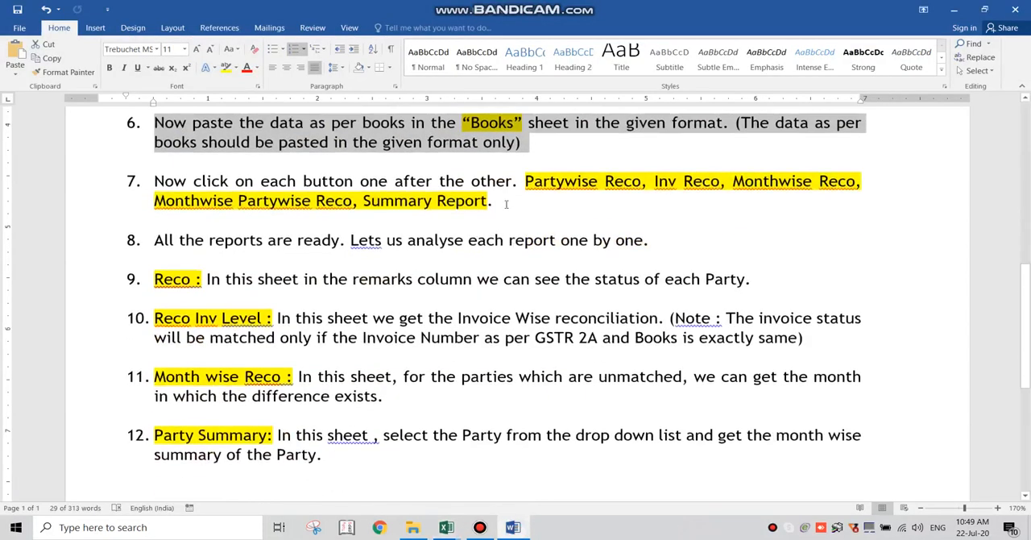
{"action": "triple_click", "coordinate": [506, 204]}
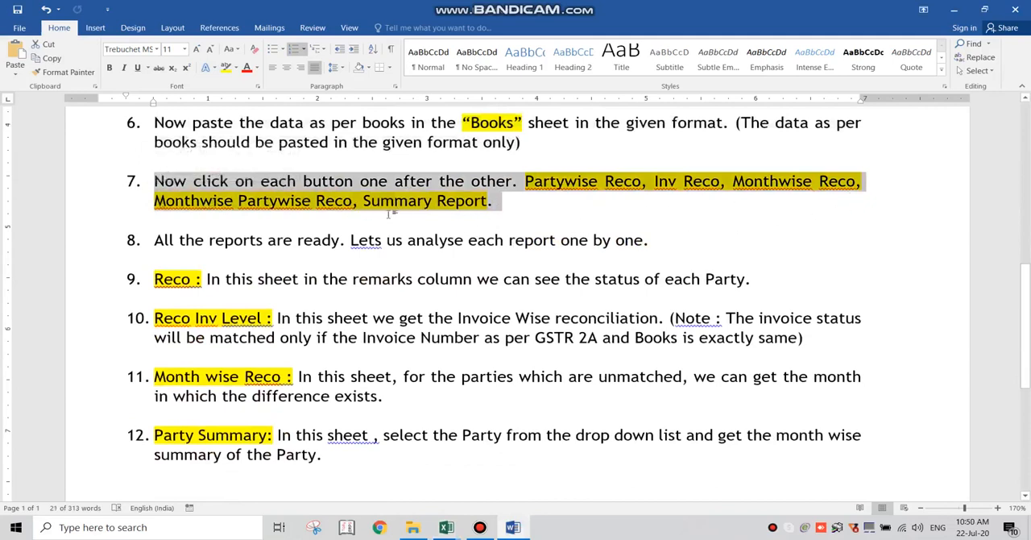
- In the Excel workbook, run Partywise Reco, Inv Reco, Monthwise Reco, Monthwise Partywise Reco and Summary Report in order
{"action": "key", "text": "alt+Tab"}
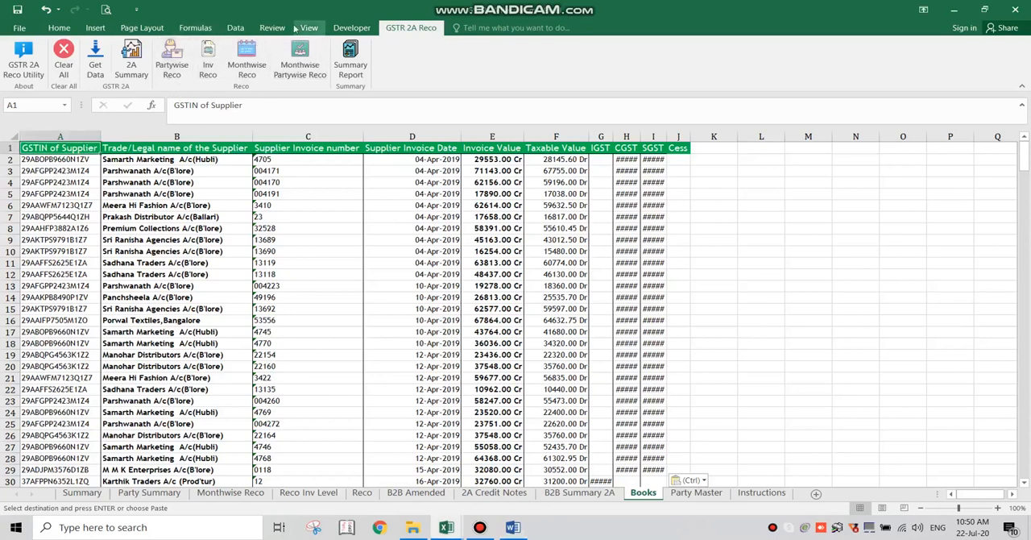
{"action": "left_click", "coordinate": [171, 69]}
{"action": "left_click", "coordinate": [208, 66]}
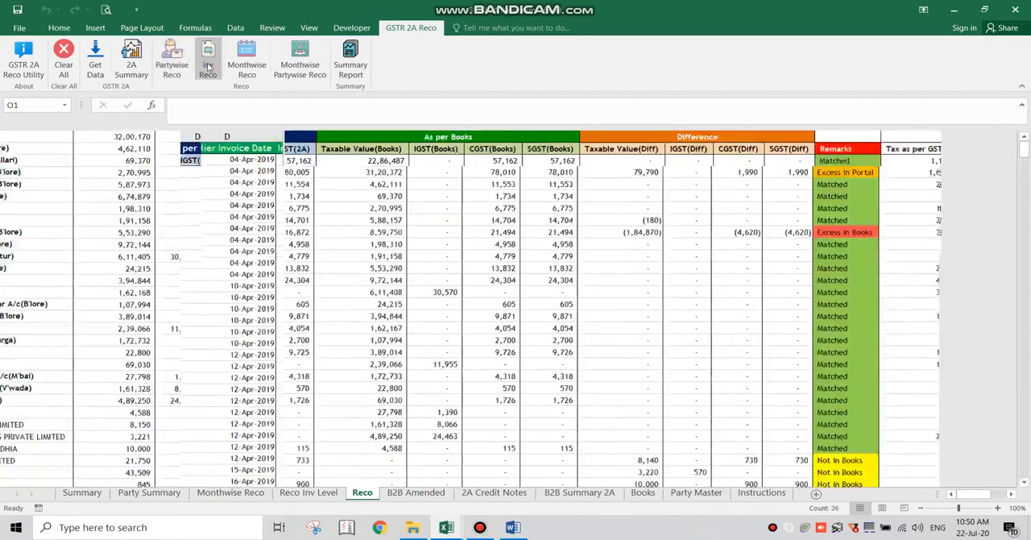
{"action": "left_click", "coordinate": [246, 63]}
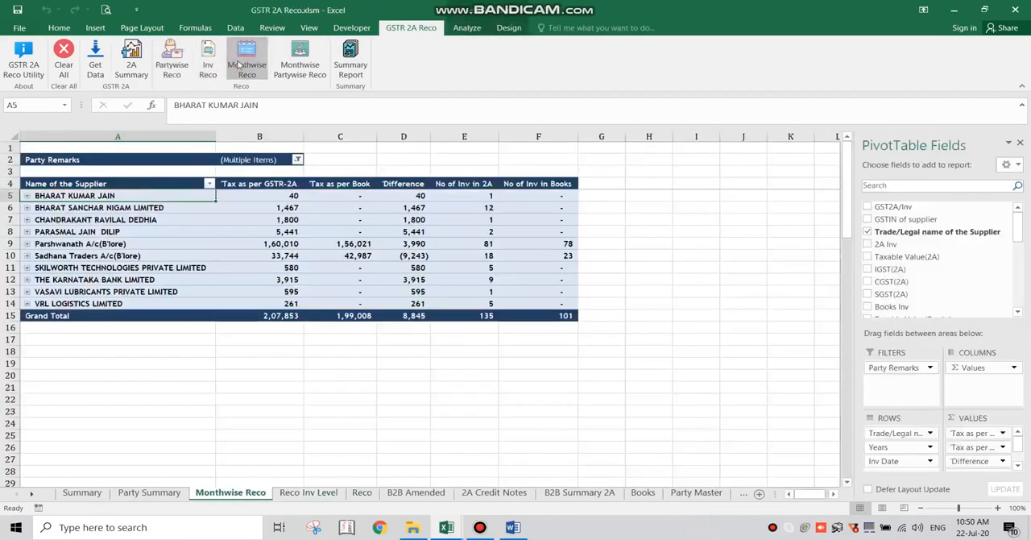
{"action": "left_click", "coordinate": [286, 65]}
{"action": "left_click", "coordinate": [345, 68]}
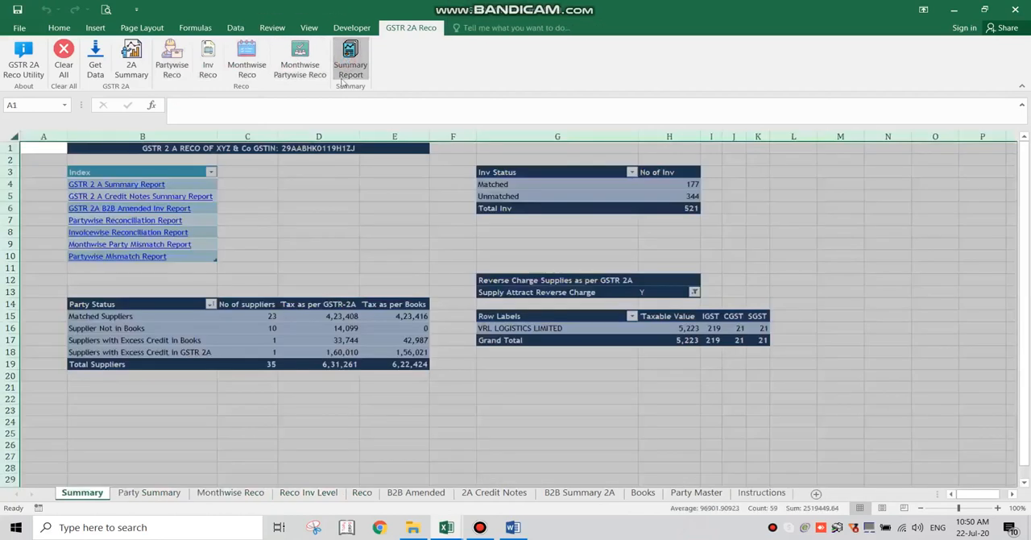
{"action": "left_click", "coordinate": [373, 252]}
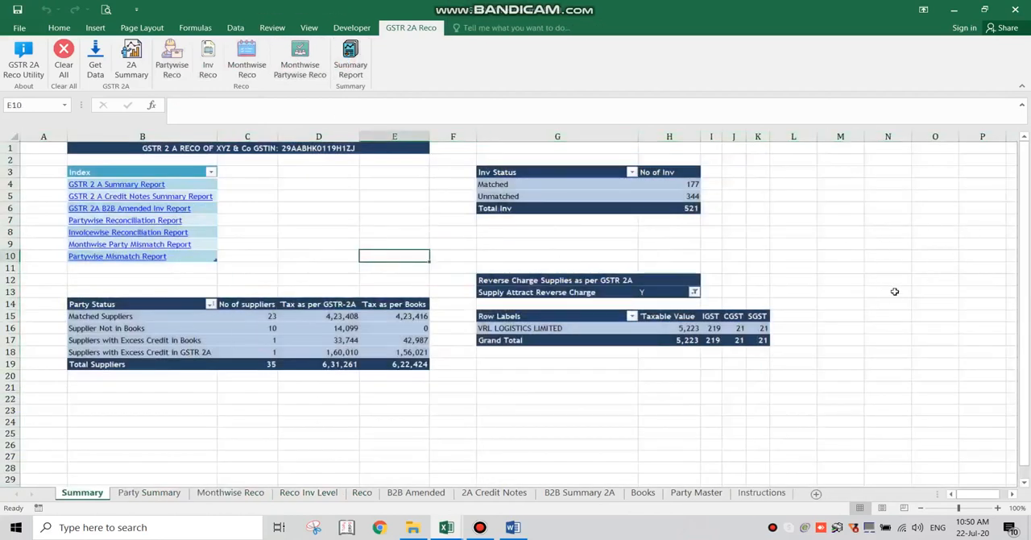
{"action": "left_click", "coordinate": [339, 419]}
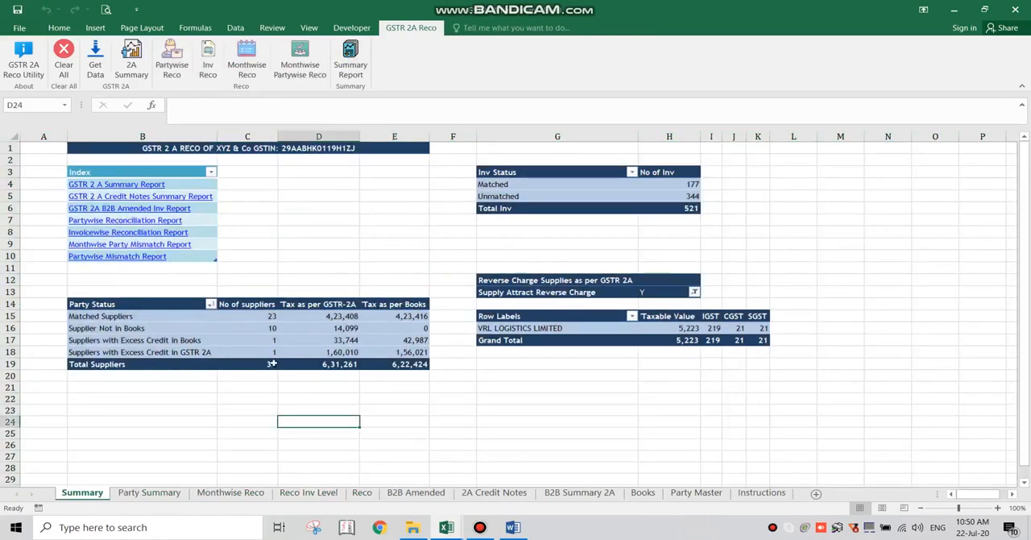
- Return to the Word guide and highlight instruction 8, followed by instruction 9 about the Reco sheet
{"action": "key", "text": "alt+Tab"}
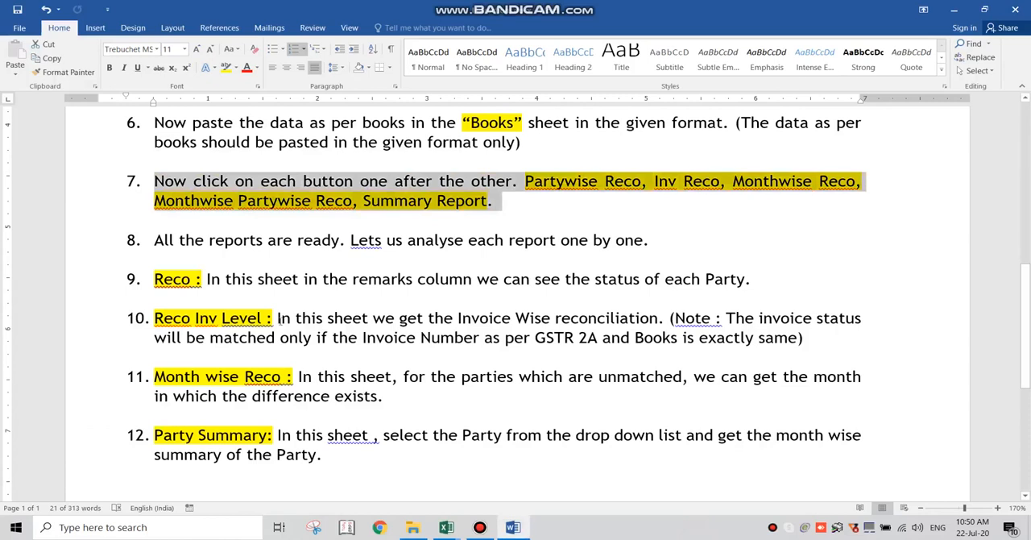
{"action": "scroll", "coordinate": [579, 289], "scroll_direction": "down", "scroll_amount": 1}
{"action": "left_click_drag", "start_coordinate": [651, 190], "coordinate": [154, 190]}
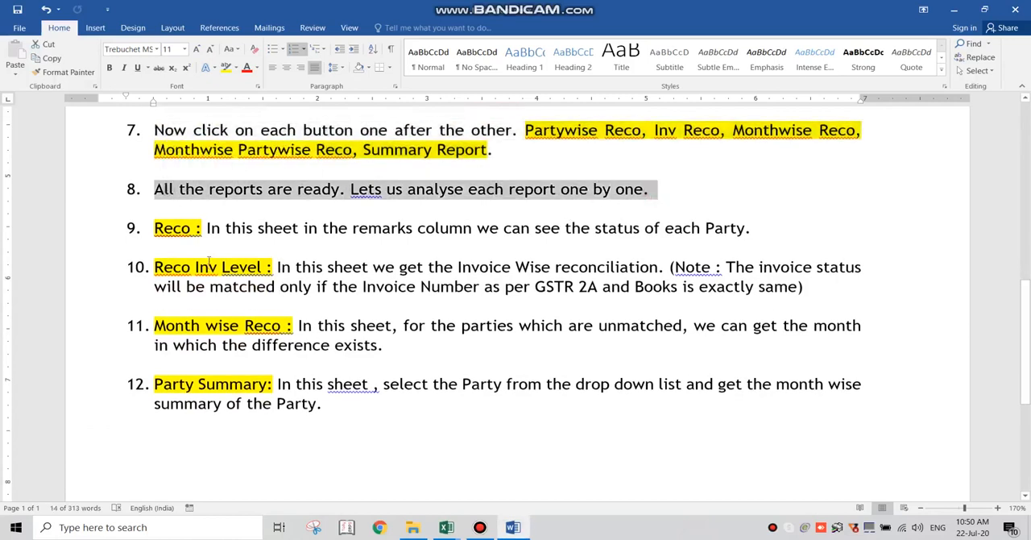
{"action": "left_click", "coordinate": [178, 230]}
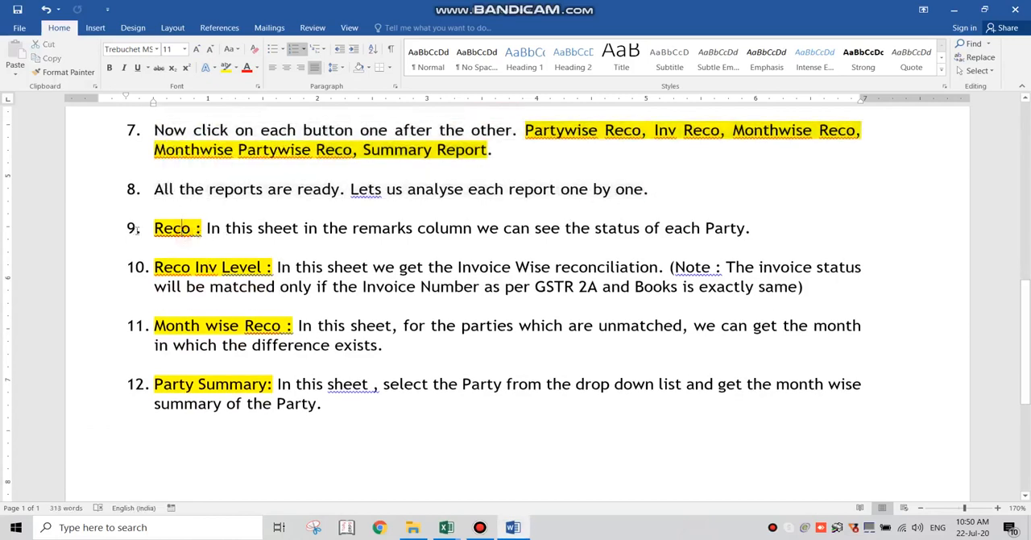
{"action": "left_click_drag", "start_coordinate": [179, 230], "coordinate": [759, 229]}
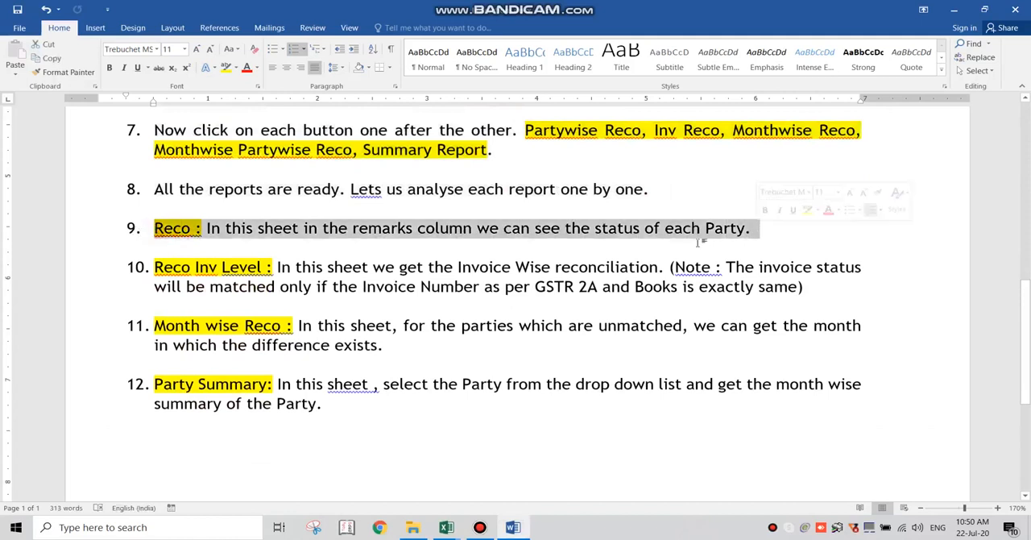
- Switch to Excel and examine each party's status in the Remarks column of the Reco sheet
{"action": "key", "text": "alt+Tab"}
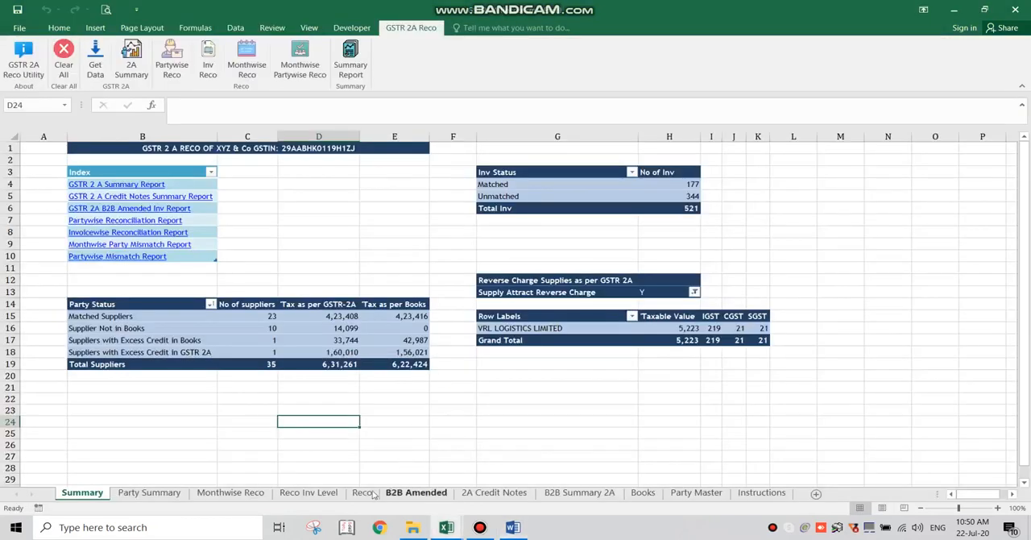
{"action": "left_click", "coordinate": [362, 495]}
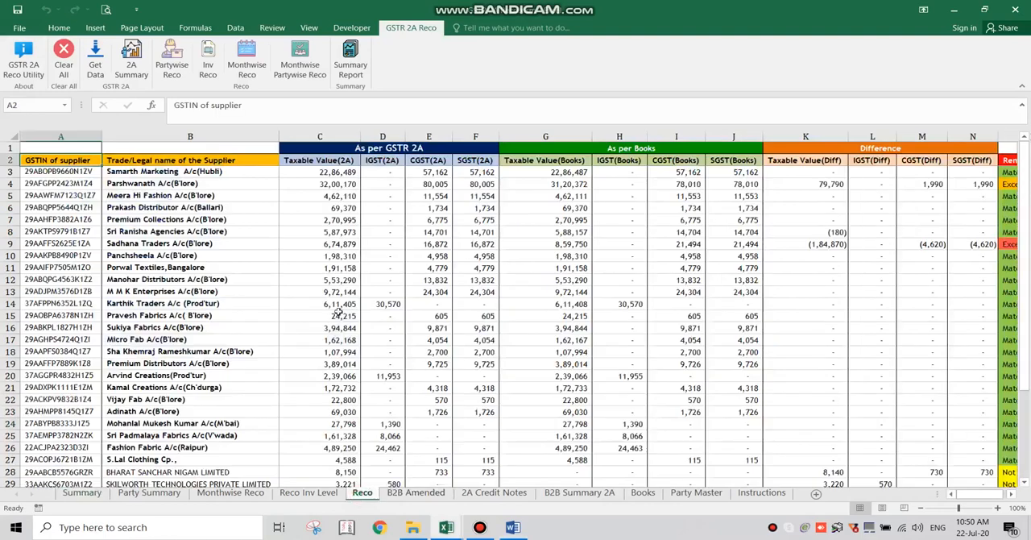
{"action": "left_click", "coordinate": [883, 173]}
{"action": "key", "text": "Right"}
{"action": "key", "text": "Right"}
{"action": "key", "text": "Right"}
{"action": "key", "text": "Right"}
{"action": "key", "text": "Right"}
{"action": "key", "text": "Right"}
{"action": "key", "text": "Right"}
{"action": "key", "text": "Right"}
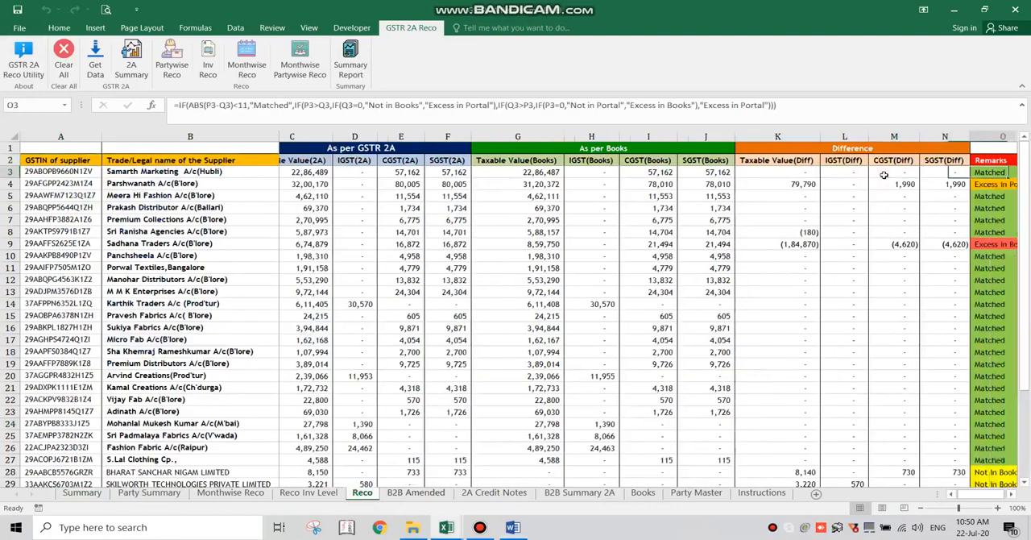
{"action": "scroll", "coordinate": [884, 177], "scroll_direction": "down", "scroll_amount": 3}
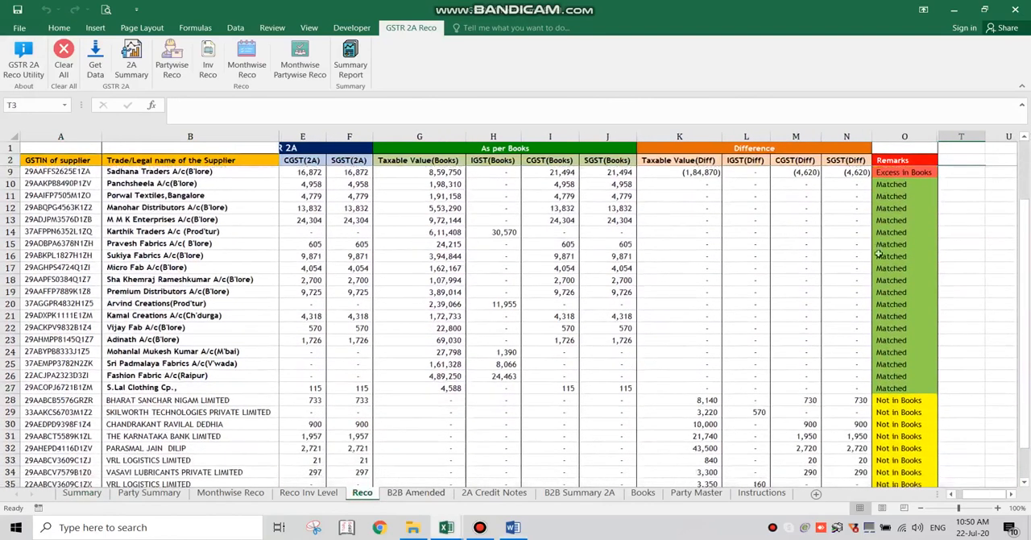
{"action": "scroll", "coordinate": [882, 290], "scroll_direction": "up", "scroll_amount": 3}
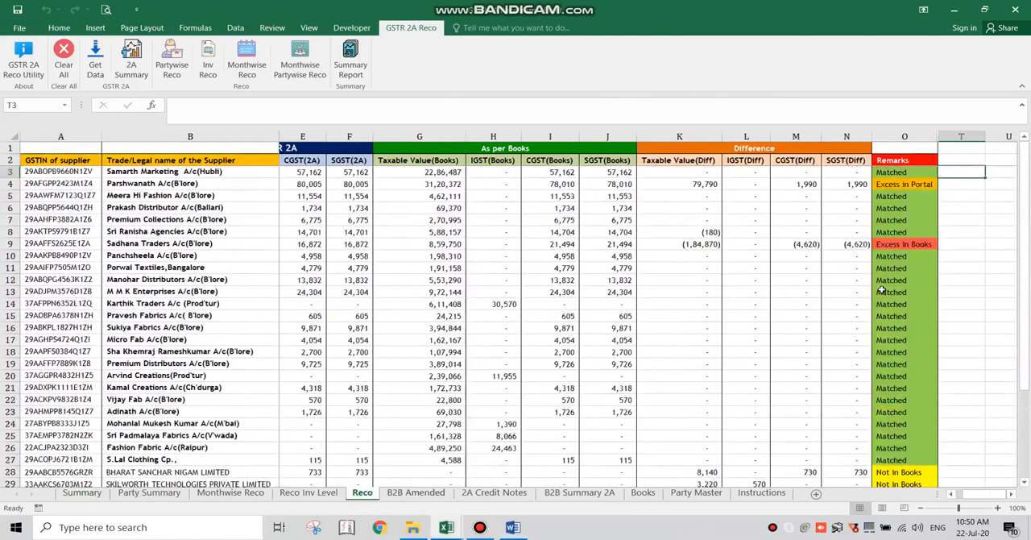
- Return to the Word guide and highlight instruction 10 about the Reco Inv Level sheet
{"action": "key", "text": "alt+Tab"}
{"action": "scroll", "coordinate": [560, 277], "scroll_direction": "down", "scroll_amount": 1}
{"action": "left_click_drag", "start_coordinate": [818, 238], "coordinate": [178, 234]}
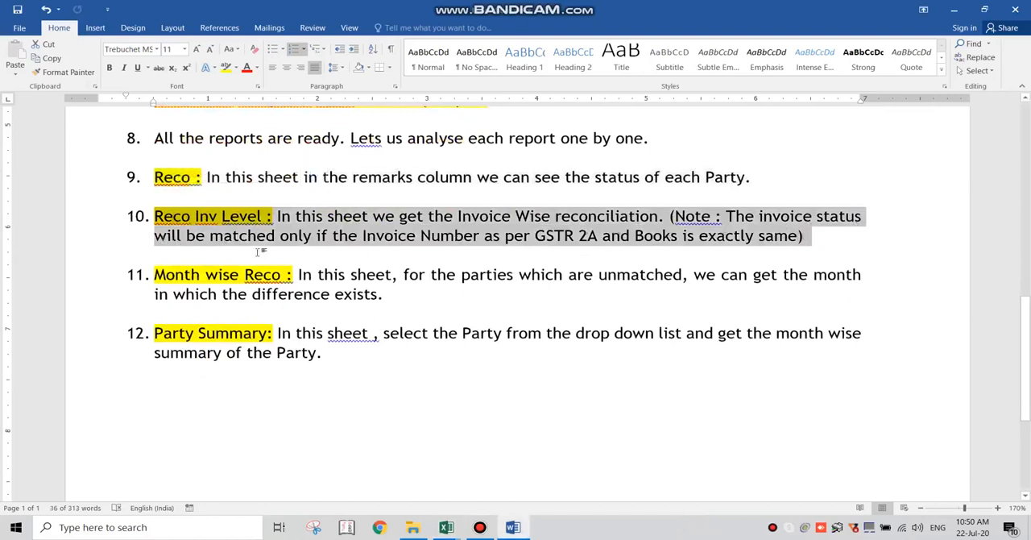
- Switch to Excel and examine the invoice-wise differences and Remarks on the Reco Inv Level sheet
{"action": "key", "text": "alt+Tab"}
{"action": "left_click", "coordinate": [336, 495]}
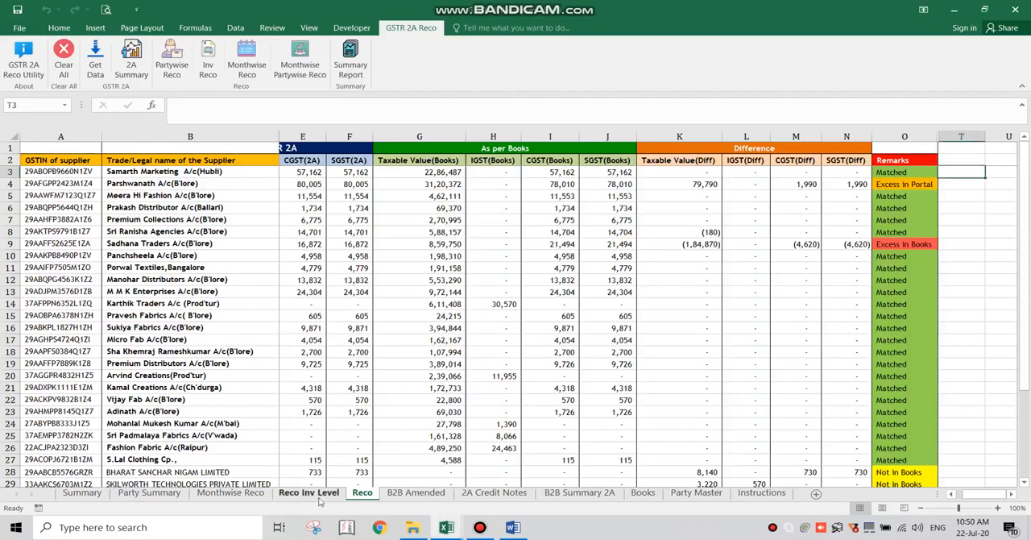
{"action": "left_click", "coordinate": [448, 178]}
{"action": "key", "text": "Down"}
{"action": "key", "text": "Right"}
{"action": "key", "text": "Right"}
{"action": "key", "text": "Right"}
{"action": "key", "text": "Right"}
{"action": "key", "text": "Right"}
{"action": "key", "text": "Right"}
{"action": "key", "text": "Right"}
{"action": "key", "text": "Right"}
{"action": "key", "text": "Right"}
{"action": "key", "text": "Right"}
{"action": "key", "text": "Right"}
{"action": "key", "text": "Right"}
{"action": "key", "text": "Right"}
{"action": "key", "text": "Right"}
{"action": "key", "text": "Right"}
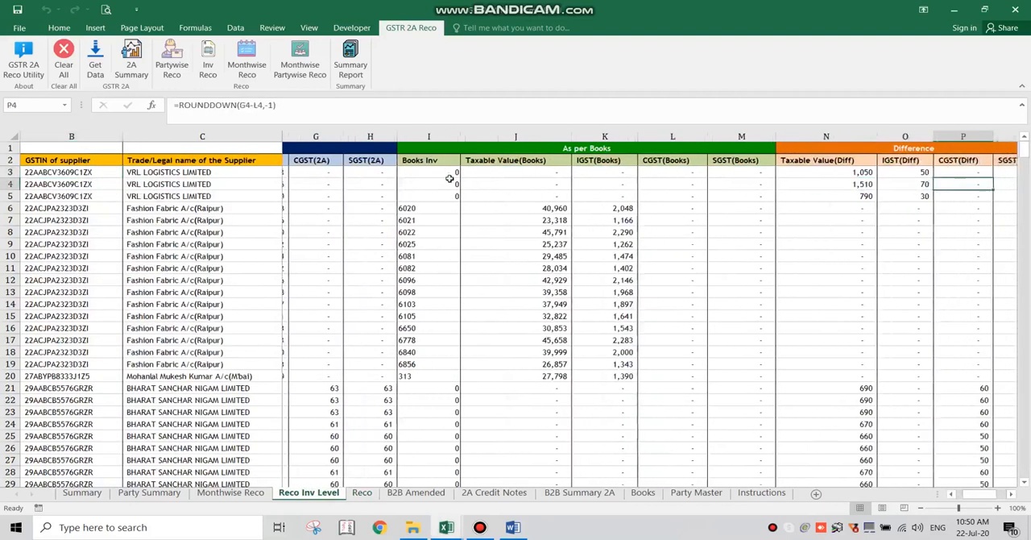
{"action": "scroll", "coordinate": [731, 181], "scroll_direction": "down", "scroll_amount": 7}
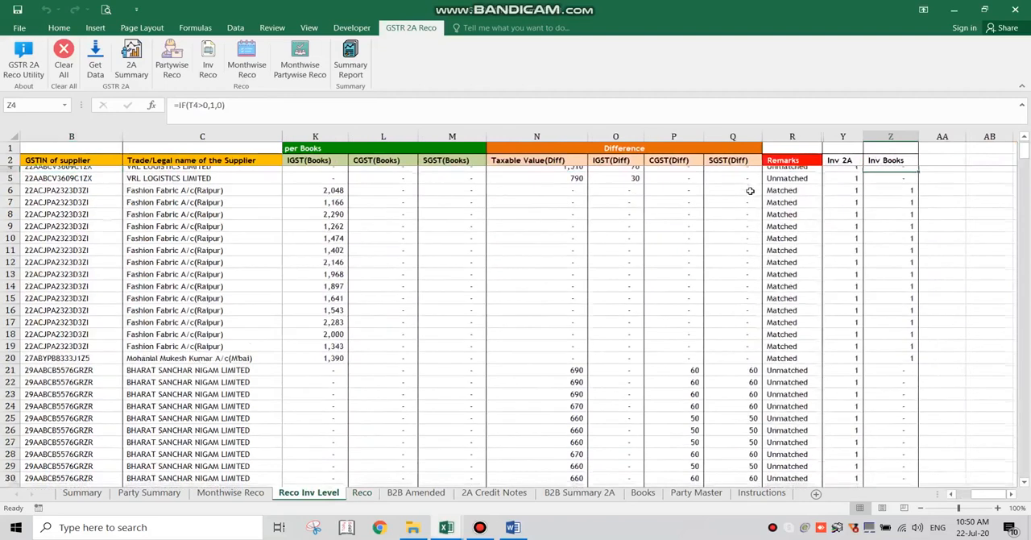
{"action": "scroll", "coordinate": [750, 191], "scroll_direction": "down", "scroll_amount": 15}
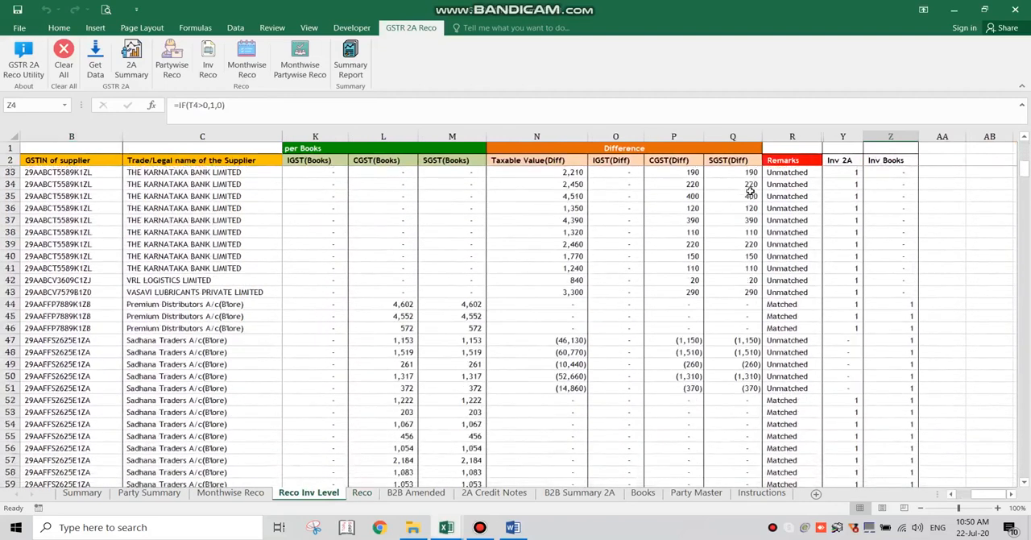
{"action": "scroll", "coordinate": [750, 191], "scroll_direction": "down", "scroll_amount": 20}
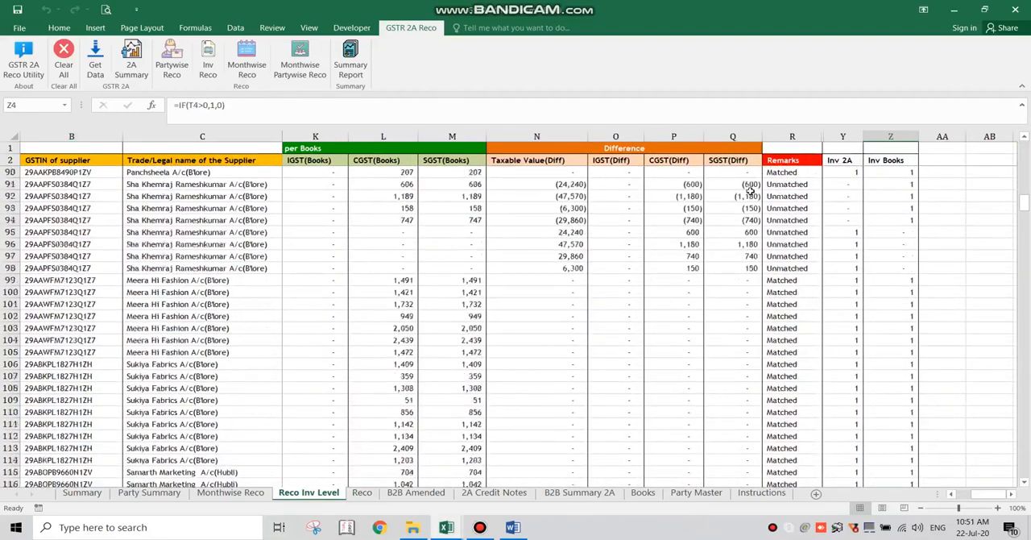
- Return to the Word guide and highlight instruction 11 about the Month wise Reco sheet
{"action": "key", "text": "alt+Tab"}
{"action": "triple_click", "coordinate": [754, 222]}
{"action": "scroll", "coordinate": [444, 266], "scroll_direction": "down", "scroll_amount": 1}
{"action": "left_click_drag", "start_coordinate": [387, 245], "coordinate": [211, 236]}
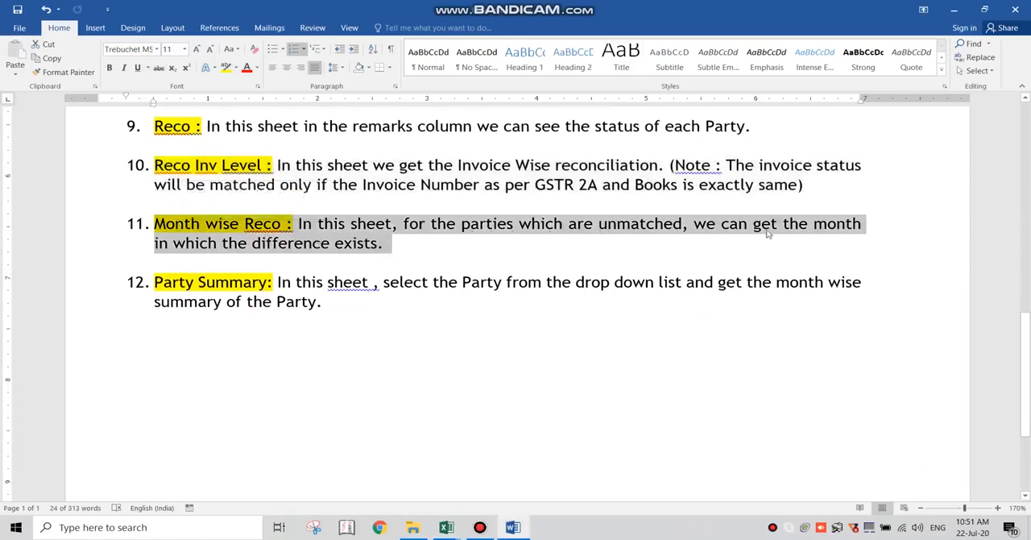
- On the Excel workbook's Monthwise Reco sheet, expand Sadhana Traders A/c(B'lore) and THE KARNATAKA BANK LIMITED to their monthly differences
{"action": "left_click", "coordinate": [446, 527]}
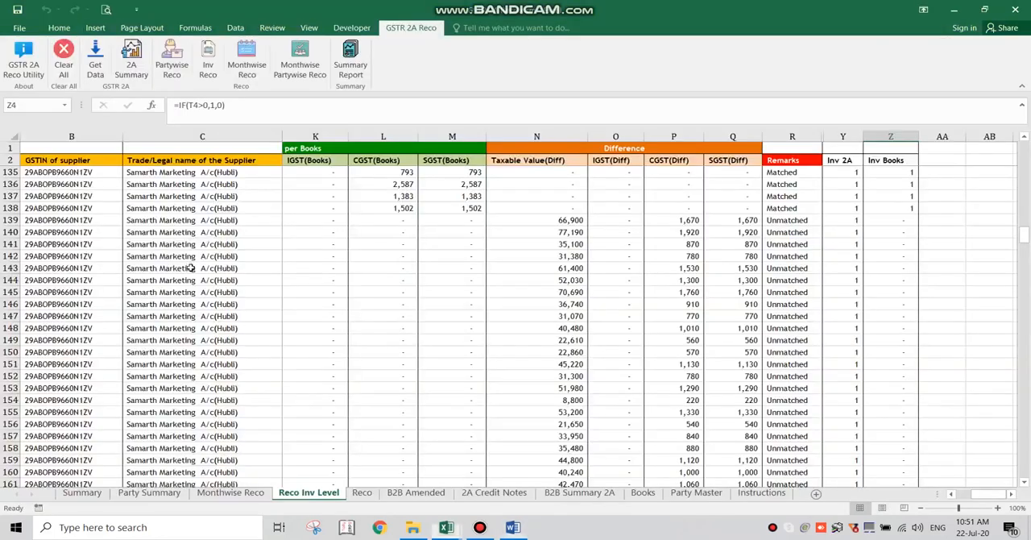
{"action": "left_click", "coordinate": [230, 493]}
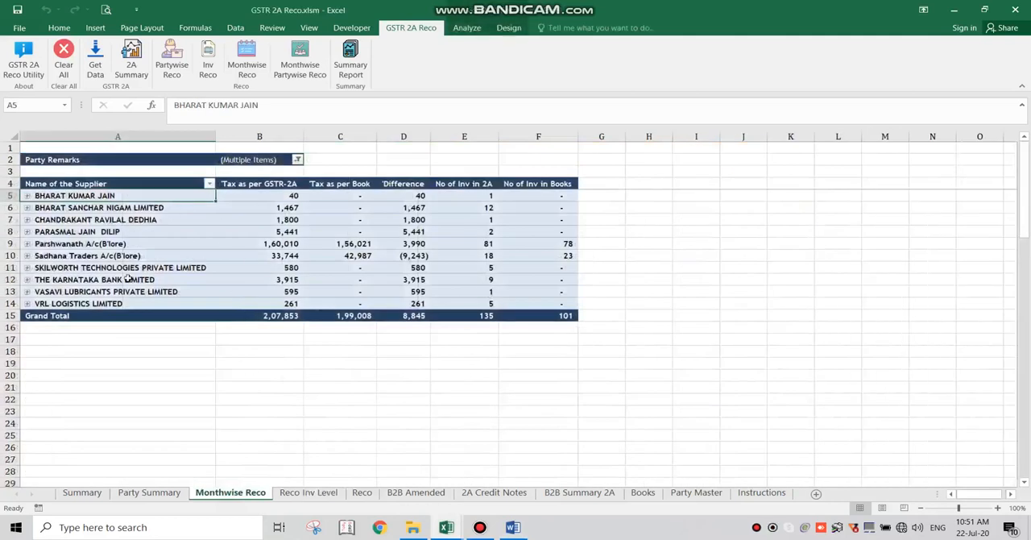
{"action": "left_click", "coordinate": [28, 256]}
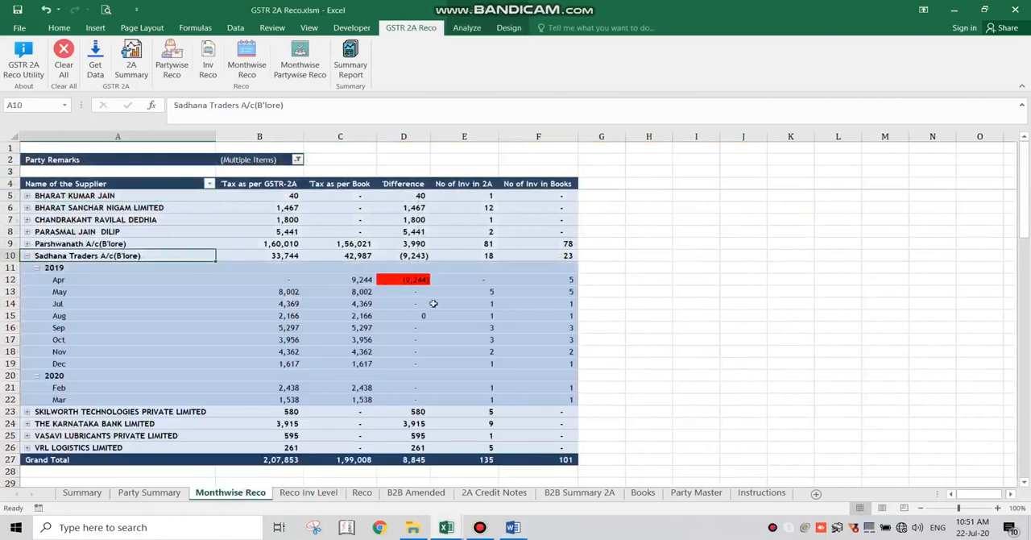
{"action": "scroll", "coordinate": [394, 288], "scroll_direction": "down", "scroll_amount": 2}
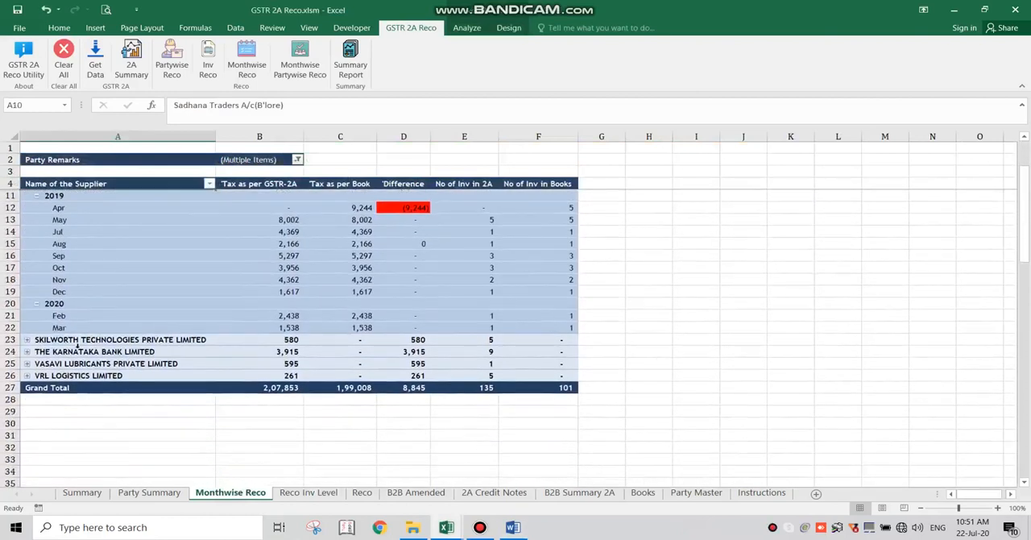
{"action": "left_click", "coordinate": [27, 352]}
{"action": "scroll", "coordinate": [188, 350], "scroll_direction": "down", "scroll_amount": 2}
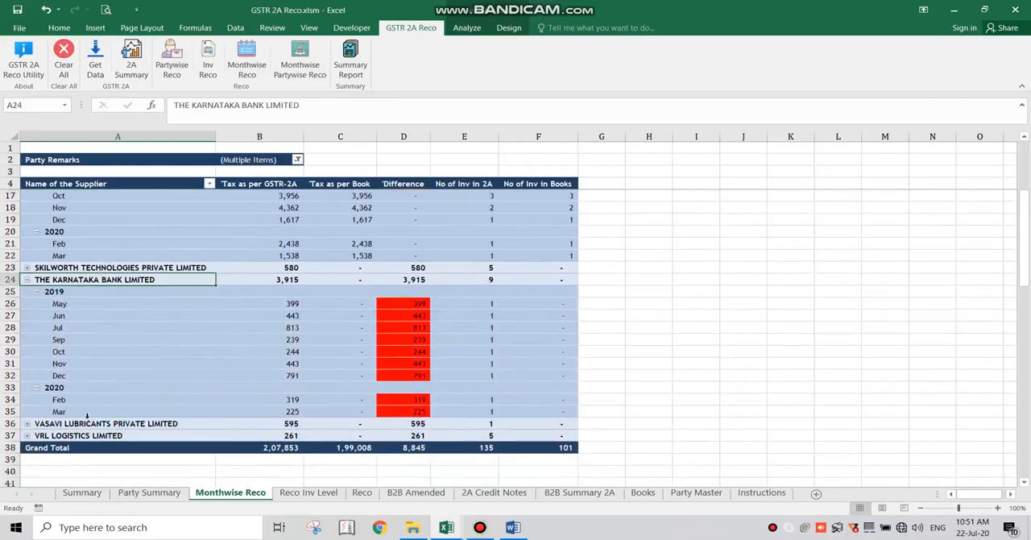
- Expand Parshwanath A/c(B'lore) and the individual supplier in row 7 to their monthly differences
{"action": "scroll", "coordinate": [87, 415], "scroll_direction": "up", "scroll_amount": 4}
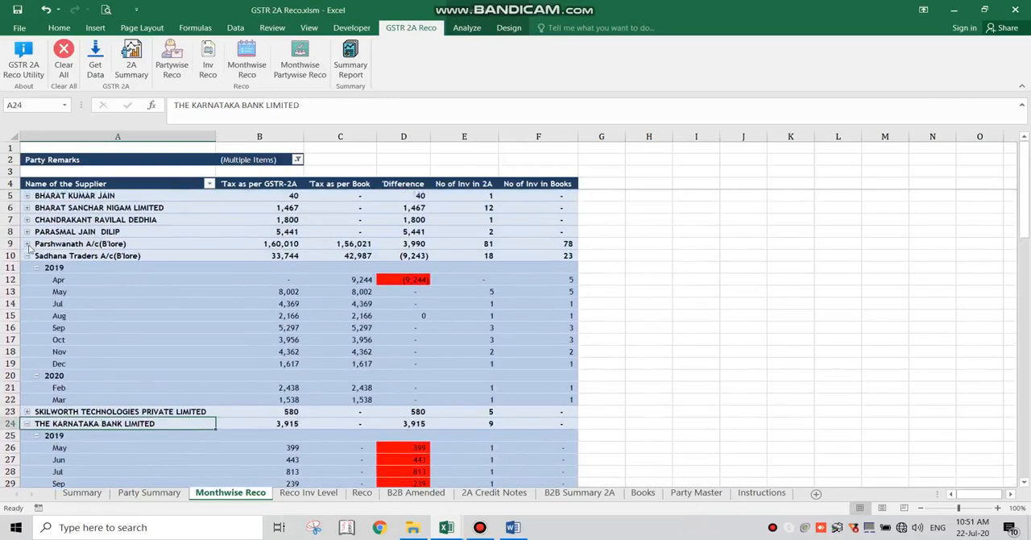
{"action": "left_click", "coordinate": [26, 243]}
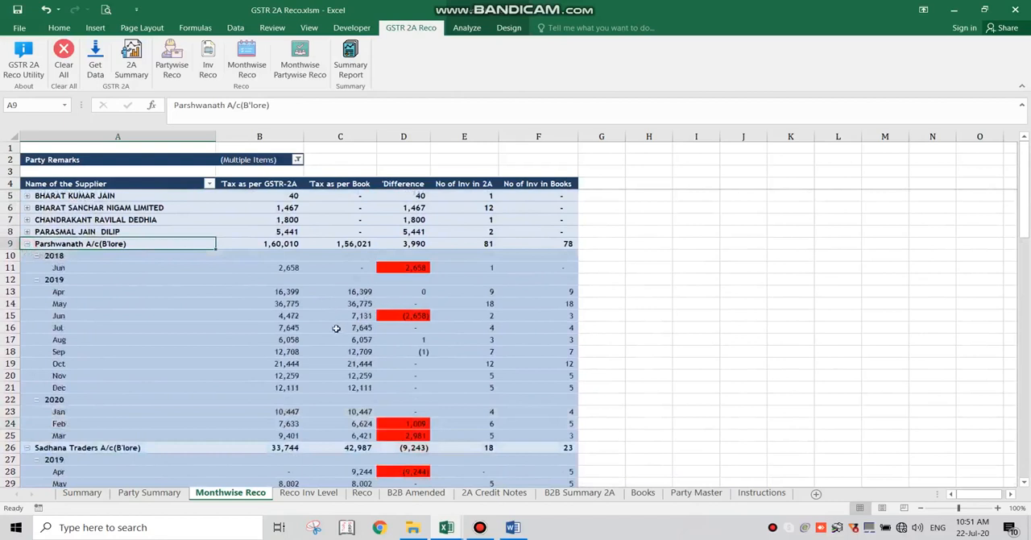
{"action": "left_click", "coordinate": [27, 219]}
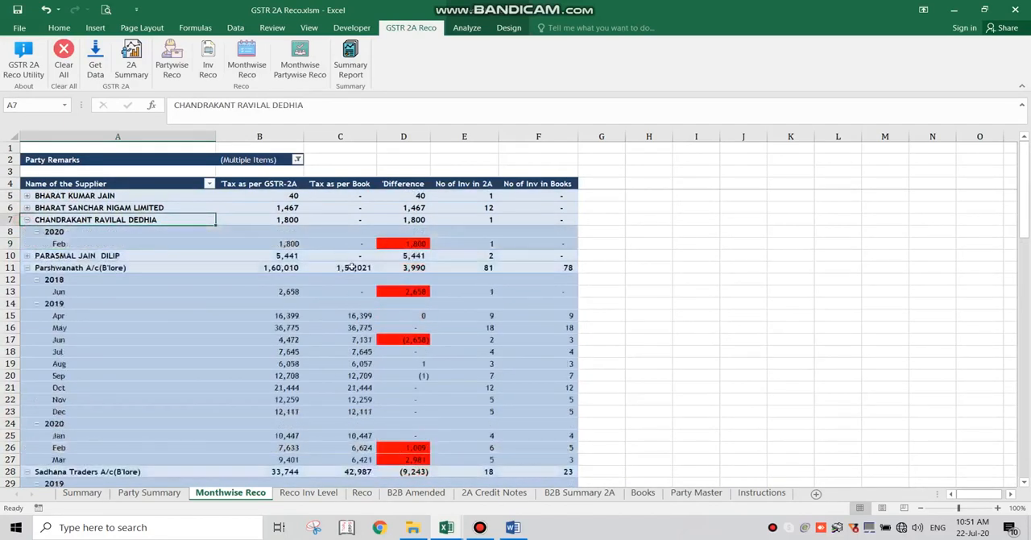
- Return to the Word guide and highlight instruction 12 about the Party Summary sheet
{"action": "key", "text": "alt+Tab"}
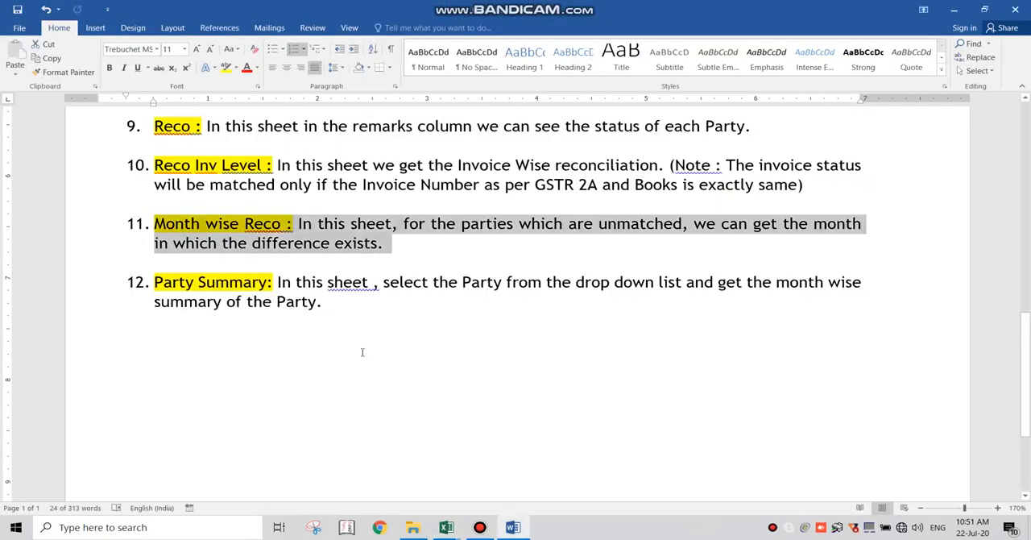
{"action": "triple_click", "coordinate": [326, 306]}
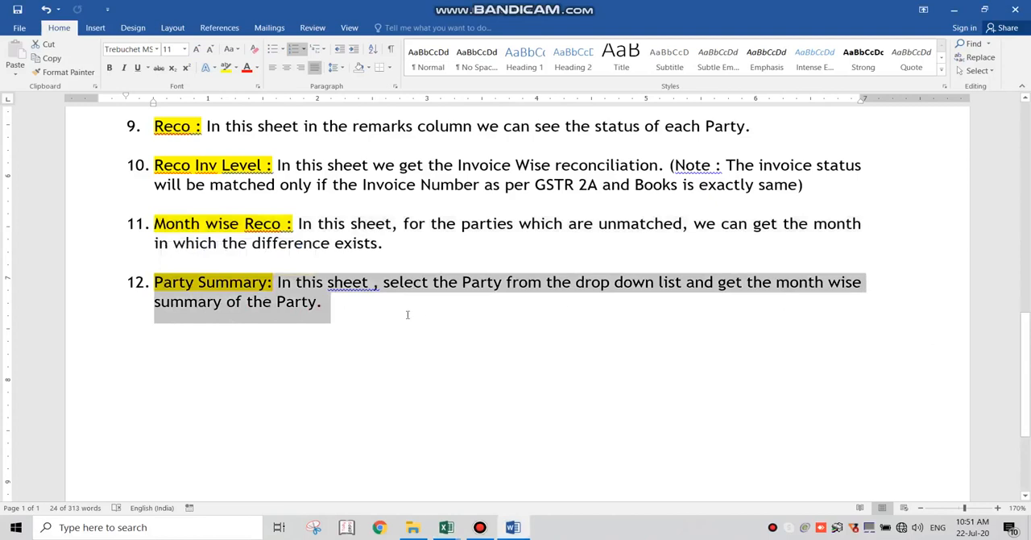
- On the Excel workbook's Party Summary sheet, drill down into the June 2018 value of No of Inv in 2A to list its invoices
{"action": "key", "text": "alt+Tab"}
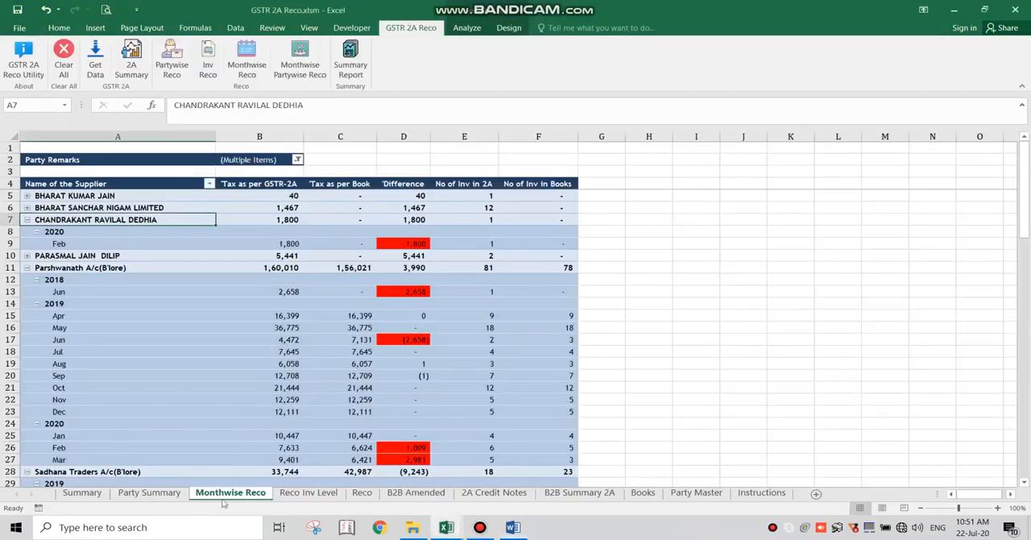
{"action": "left_click", "coordinate": [175, 492]}
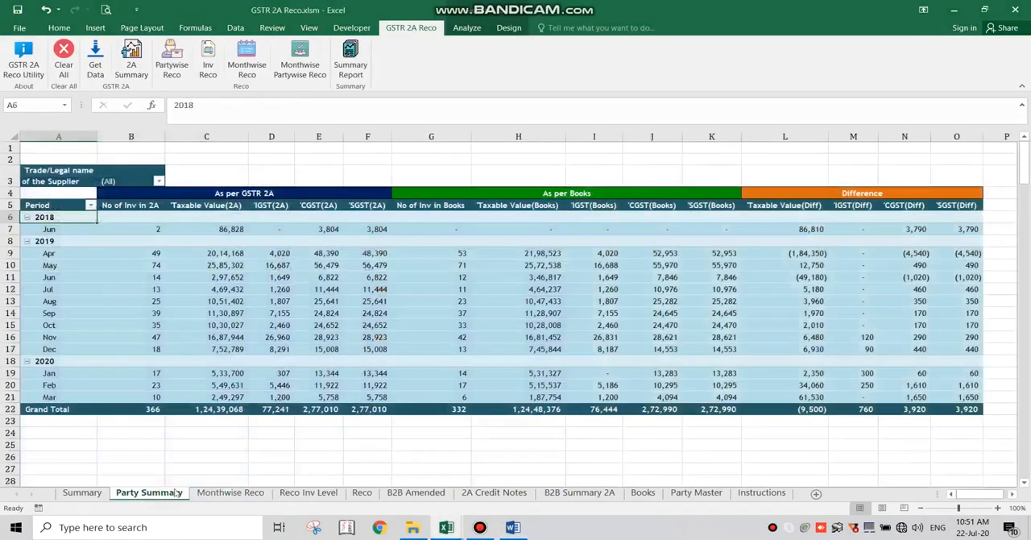
{"action": "left_click", "coordinate": [158, 182]}
{"action": "left_click", "coordinate": [158, 182]}
{"action": "left_click", "coordinate": [155, 228]}
{"action": "double_click", "coordinate": [155, 228]}
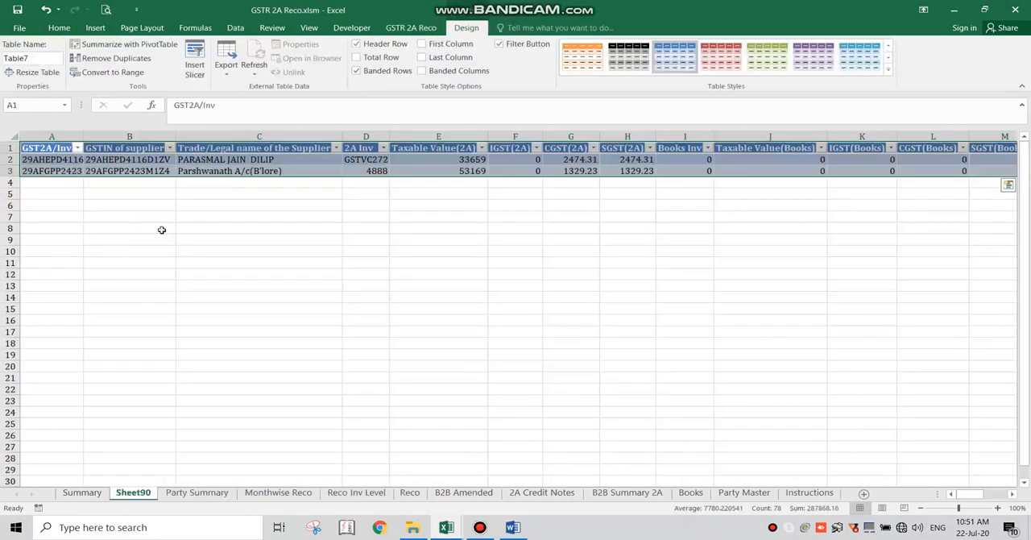
- Examine the supplier names and the 2A, books and difference amounts of the invoices on the drill-down sheet
{"action": "left_click", "coordinate": [188, 159]}
{"action": "left_click", "coordinate": [234, 172]}
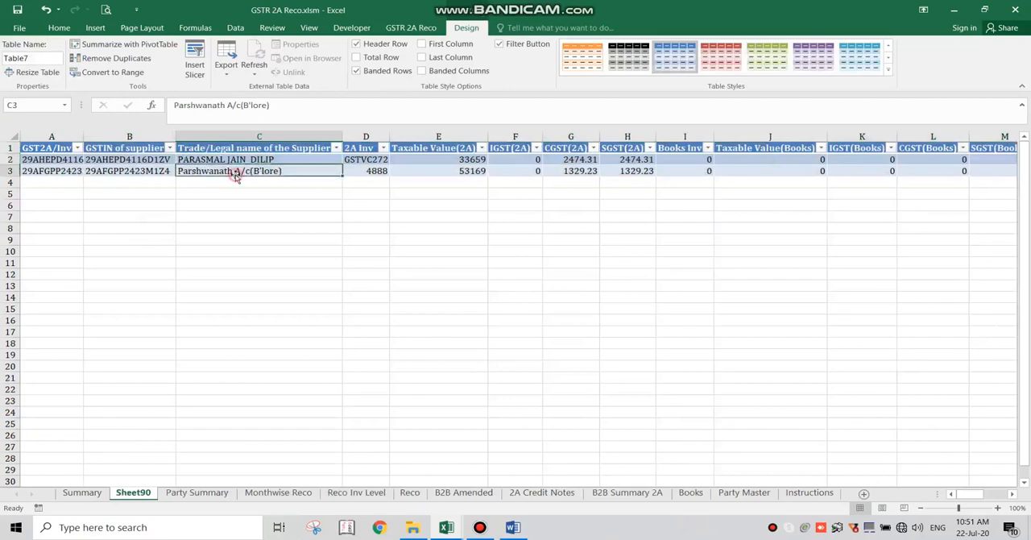
{"action": "key", "text": "Right"}
{"action": "key", "text": "Right"}
{"action": "key", "text": "Right"}
{"action": "key", "text": "Right"}
{"action": "key", "text": "Right"}
{"action": "key", "text": "Right"}
{"action": "key", "text": "Right"}
{"action": "key", "text": "Right"}
{"action": "key", "text": "Right"}
{"action": "key", "text": "Right"}
{"action": "key", "text": "Right"}
{"action": "key", "text": "Right"}
{"action": "key", "text": "Right"}
{"action": "key", "text": "Right"}
{"action": "key", "text": "Right"}
{"action": "key", "text": "Right"}
{"action": "key", "text": "Right"}
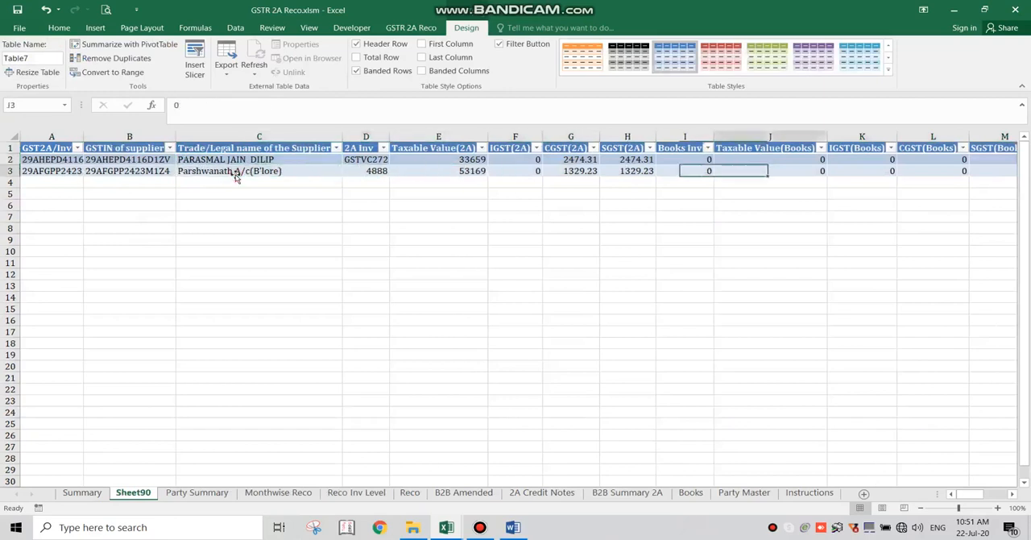
{"action": "key", "text": "Right"}
{"action": "key", "text": "Right"}
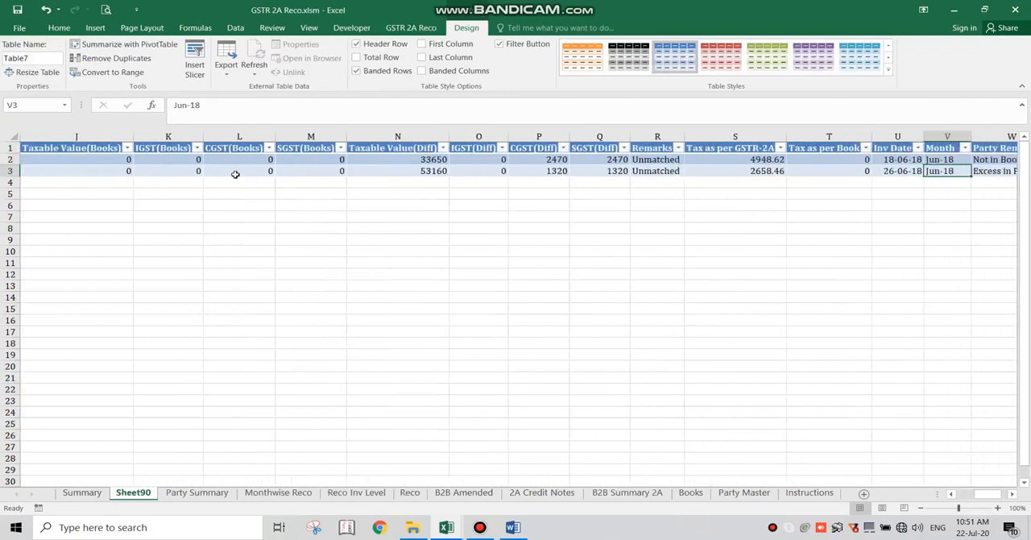
- Compare the Inv Date of both listed invoices with their GSTR 2A Period values
{"action": "left_click", "coordinate": [893, 149]}
{"action": "left_click", "coordinate": [893, 160]}
{"action": "left_click", "coordinate": [897, 171]}
{"action": "left_click", "coordinate": [896, 161]}
{"action": "left_click", "coordinate": [897, 170]}
{"action": "key", "text": "Right"}
{"action": "key", "text": "Right"}
{"action": "key", "text": "Right"}
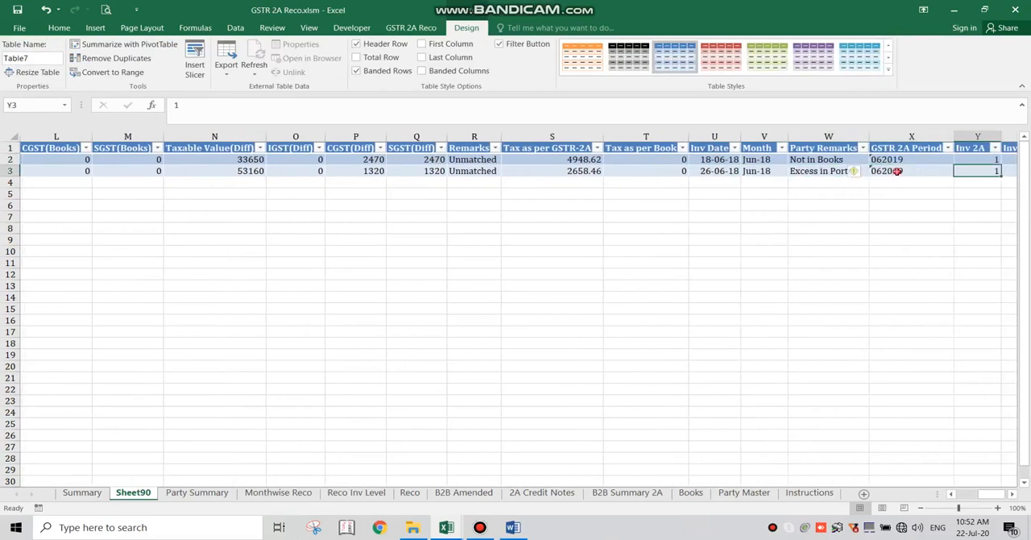
{"action": "left_click", "coordinate": [911, 219]}
{"action": "left_click", "coordinate": [918, 171]}
{"action": "left_click", "coordinate": [919, 159]}
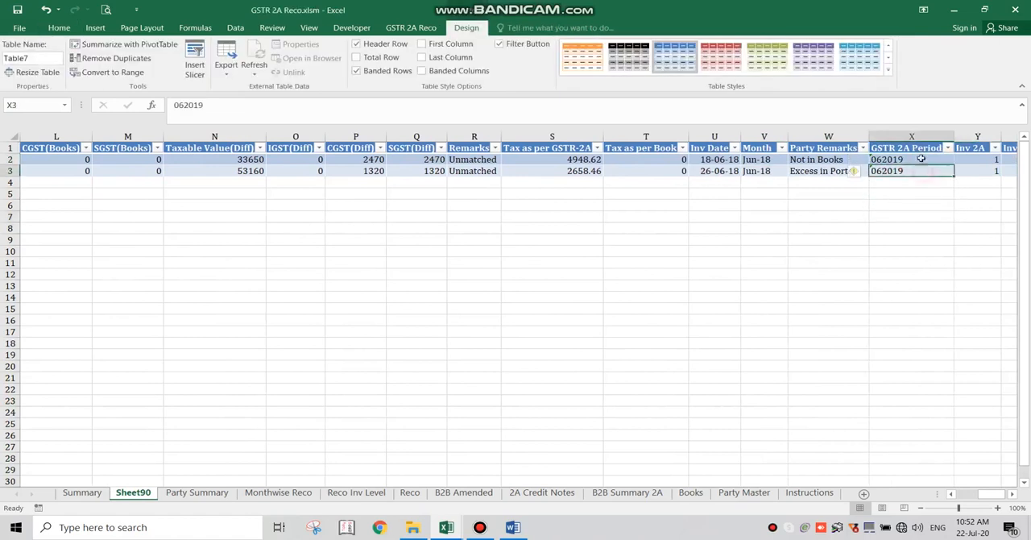
{"action": "left_click", "coordinate": [926, 170]}
- Return to the Party Summary sheet and filter it to the supplier Arvind Creations(Prod'tur)
{"action": "left_click", "coordinate": [174, 491]}
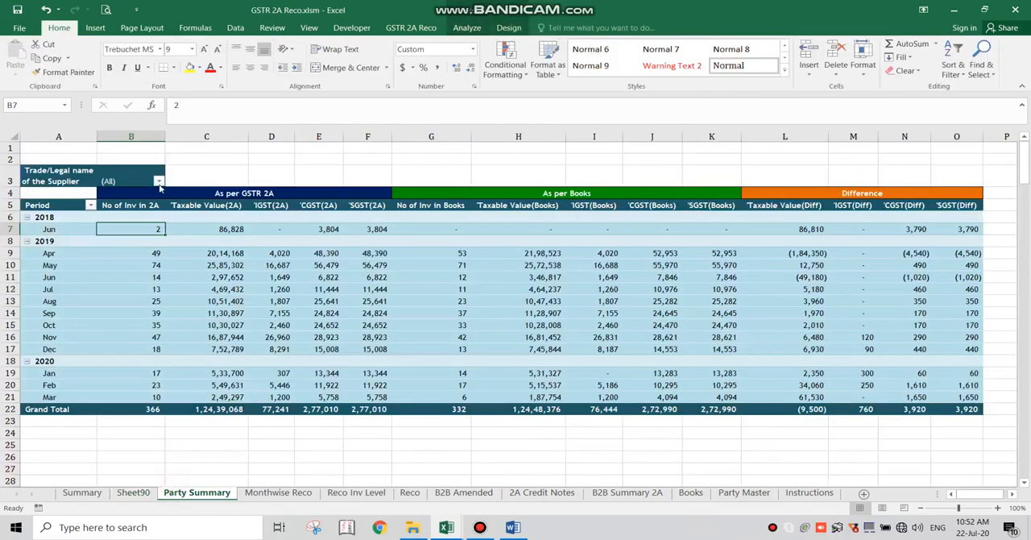
{"action": "left_click", "coordinate": [158, 182]}
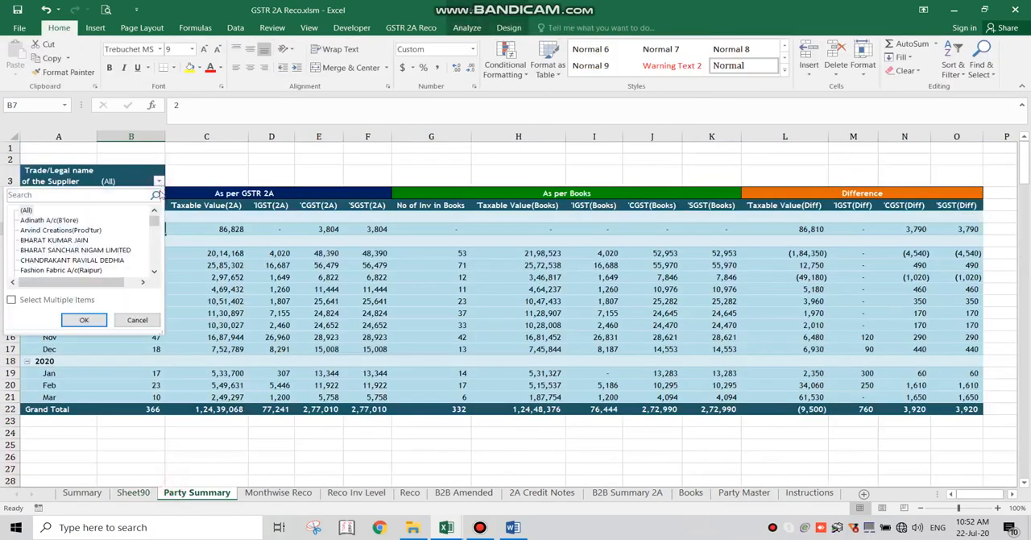
{"action": "left_click", "coordinate": [69, 230]}
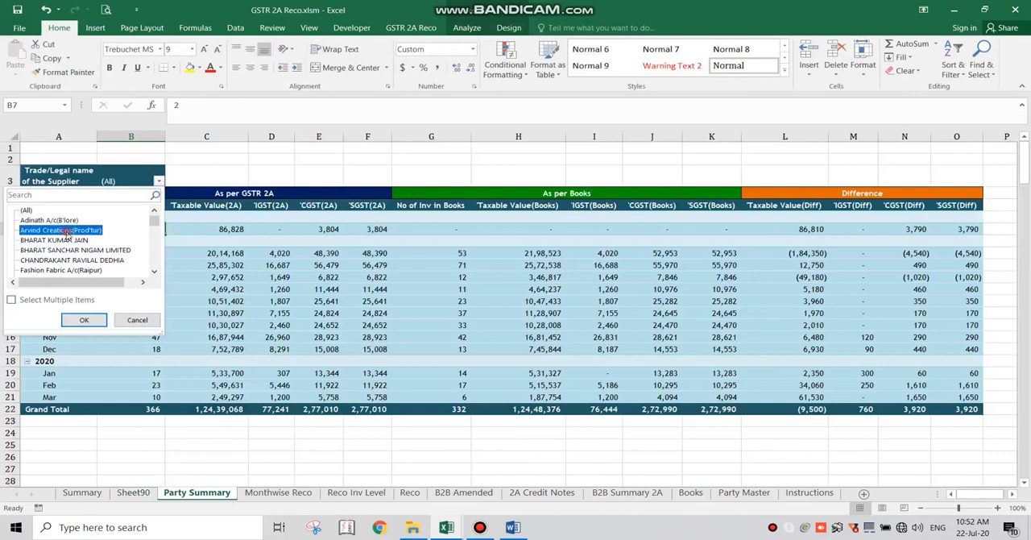
{"action": "left_click", "coordinate": [84, 319]}
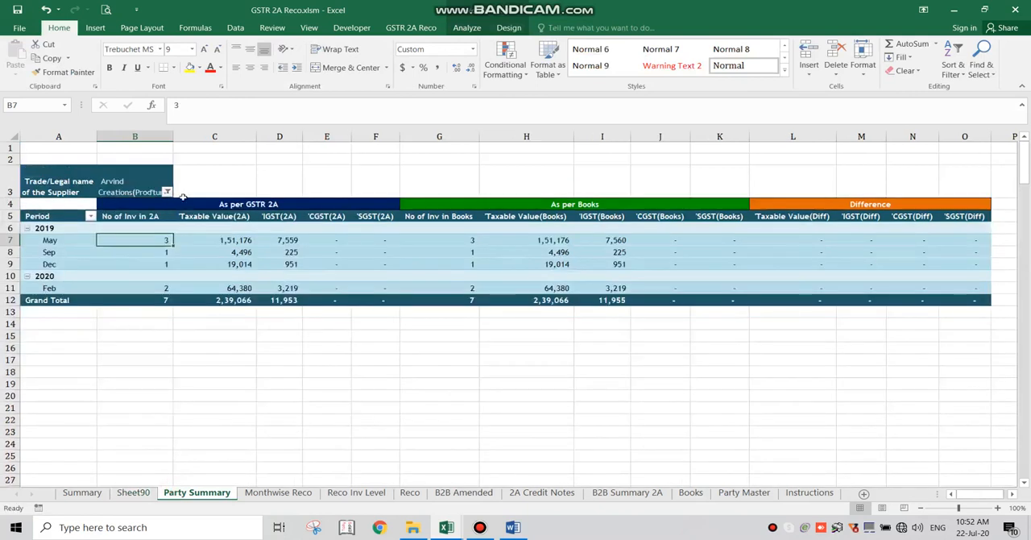
- Change the Party Summary supplier filter to Fashion Fabric A/c(Raipur)
{"action": "left_click", "coordinate": [167, 193]}
{"action": "left_click", "coordinate": [163, 283]}
{"action": "left_click", "coordinate": [163, 283]}
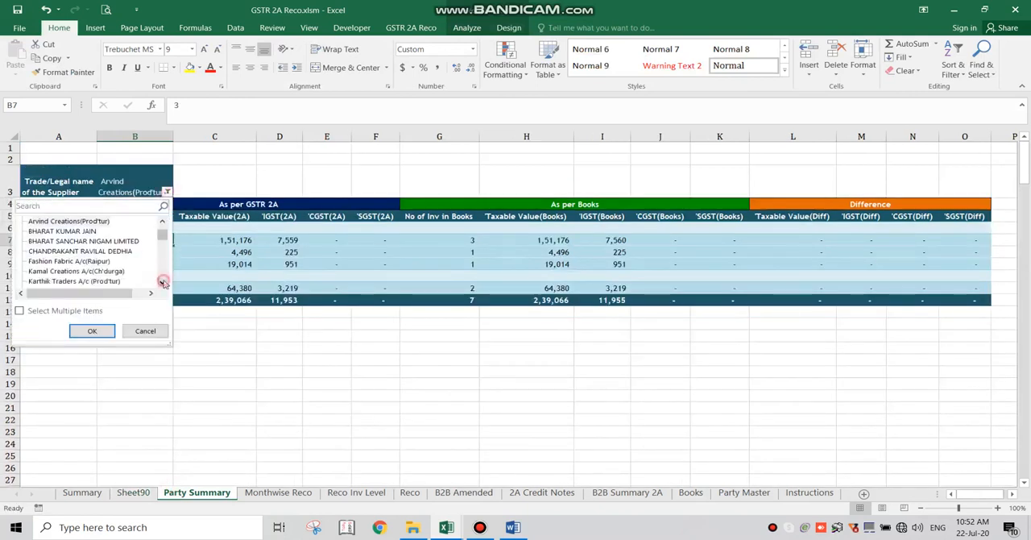
{"action": "left_click", "coordinate": [69, 261]}
{"action": "left_click", "coordinate": [92, 331]}
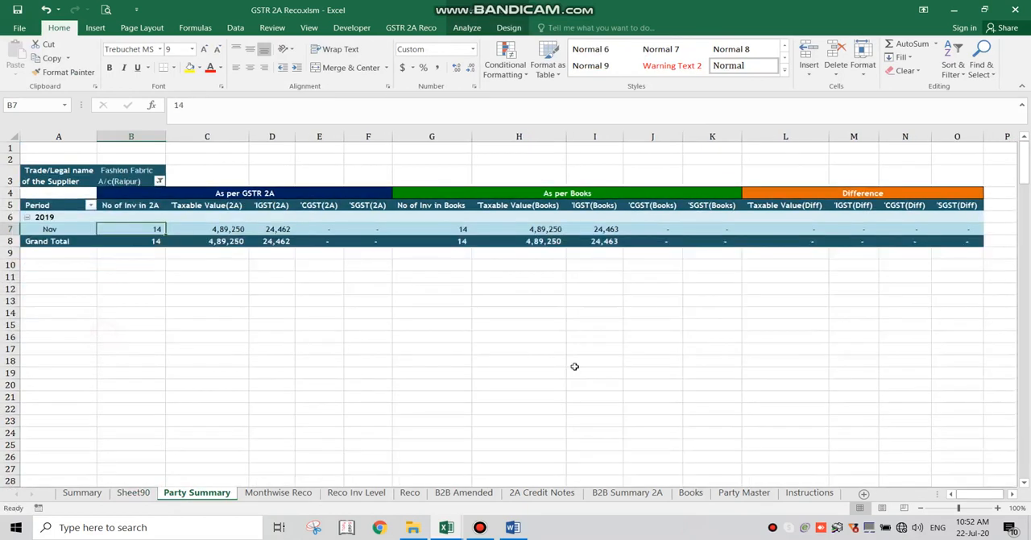
- Change the Party Summary filter to the individual supplier listed between Panchsheela A/c(B'lore) and Parshwanath A/c(B'lore)
{"action": "left_click", "coordinate": [158, 182]}
{"action": "left_click", "coordinate": [156, 273]}
{"action": "left_click", "coordinate": [156, 273]}
{"action": "left_click", "coordinate": [156, 273]}
{"action": "left_click", "coordinate": [156, 273]}
{"action": "left_click", "coordinate": [156, 273]}
{"action": "left_click", "coordinate": [84, 261]}
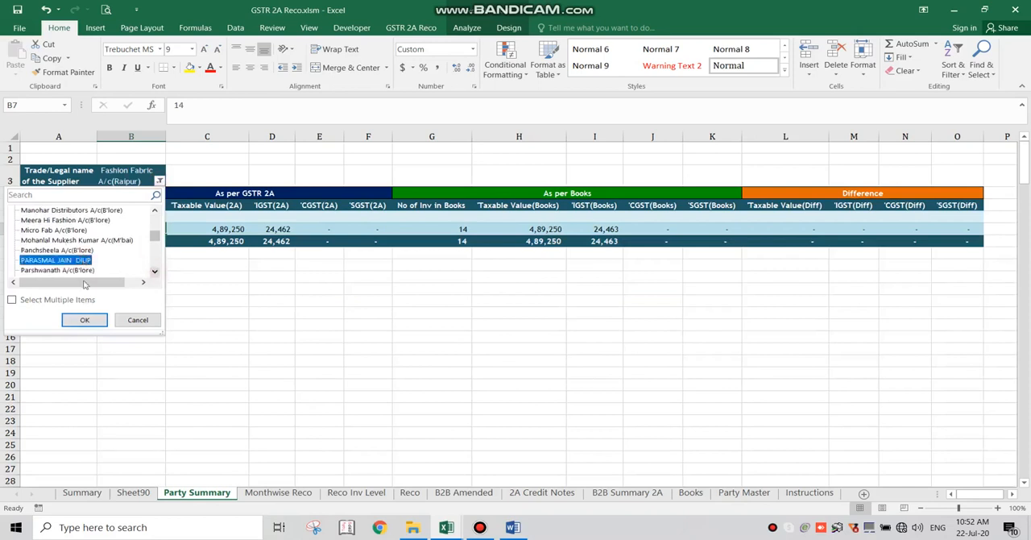
{"action": "left_click", "coordinate": [84, 319]}
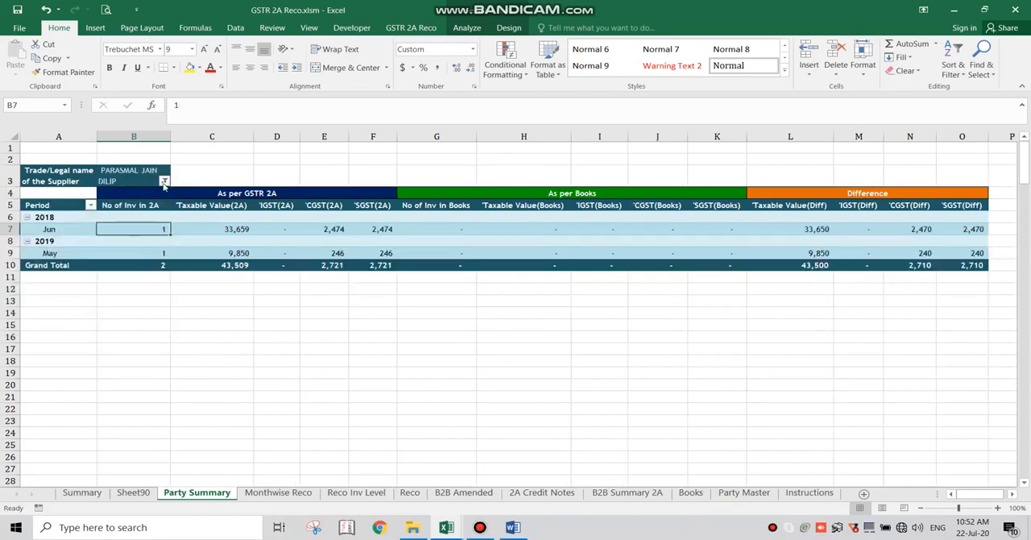
- Filter the Party Summary to Sadhana Traders A/c(B'lore) to get its month-wise summary
{"action": "left_click", "coordinate": [165, 181]}
{"action": "scroll", "coordinate": [161, 273], "scroll_direction": "down", "scroll_amount": 10}
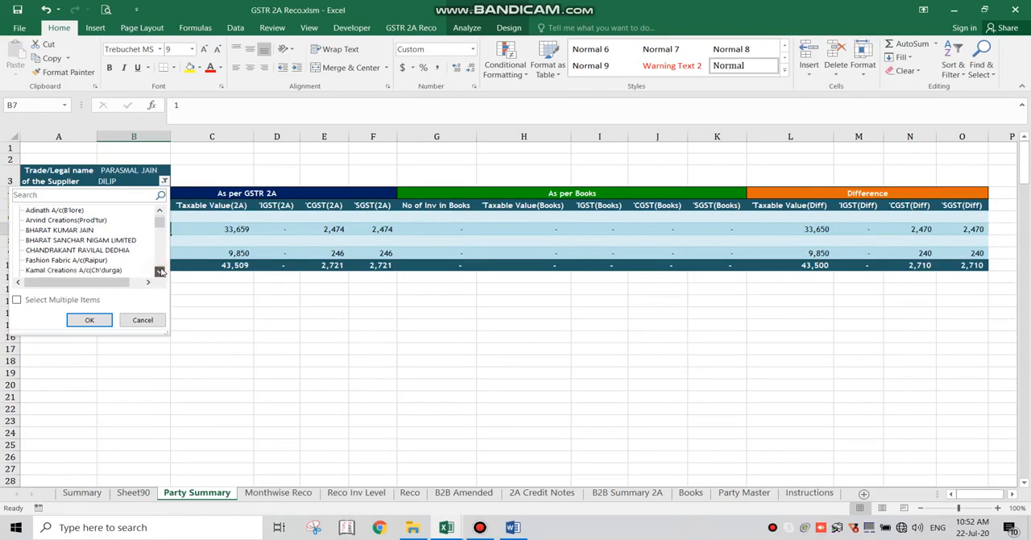
{"action": "left_click", "coordinate": [96, 250]}
{"action": "left_click", "coordinate": [103, 320]}
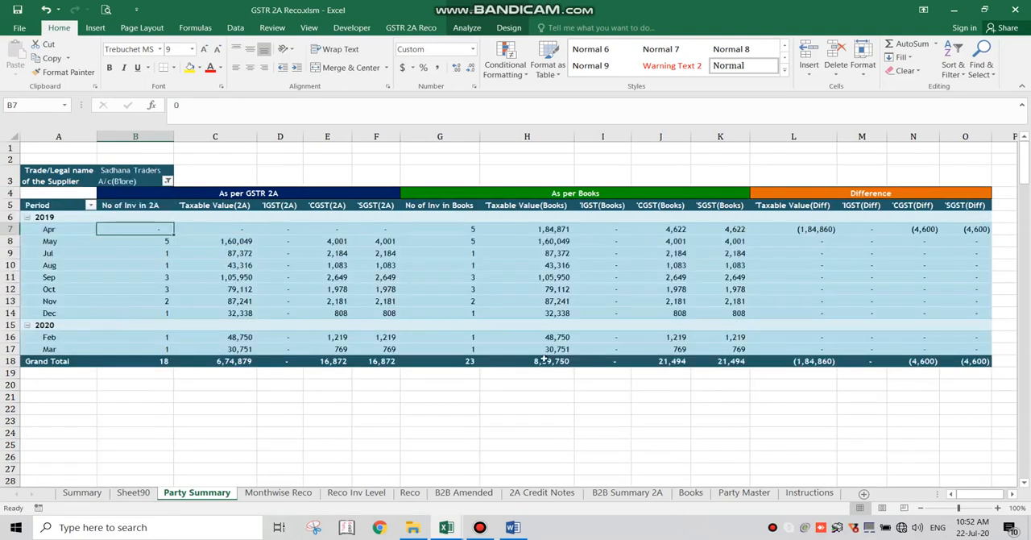
- Open the Summary sheet with the report index and the party and invoice status tables
{"action": "left_click", "coordinate": [94, 493]}
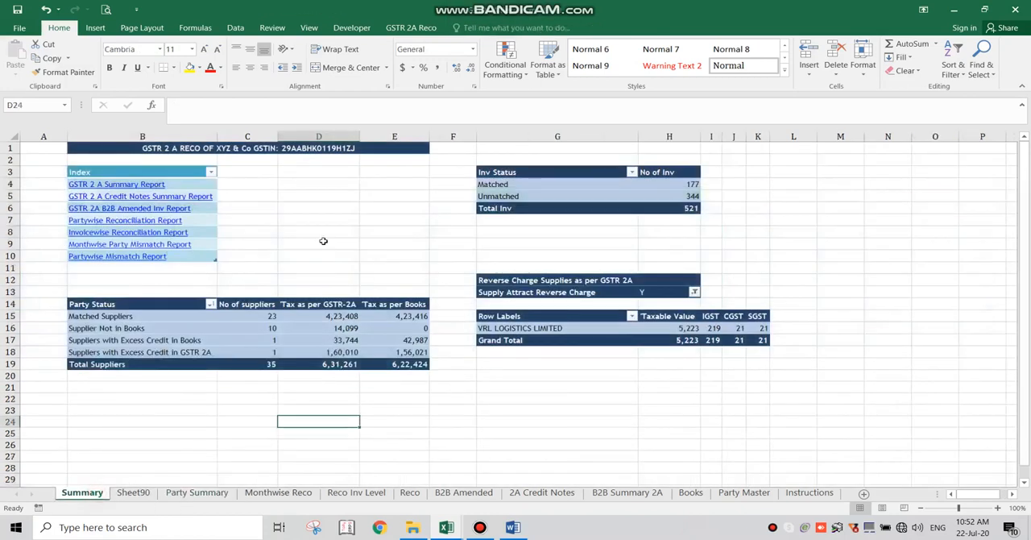